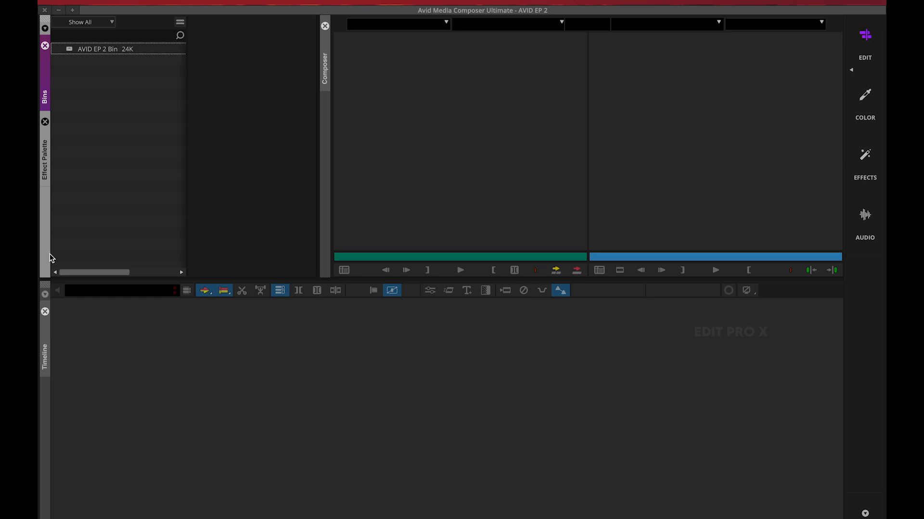
Open the AVID EP 2 Bin and widen its contents pane by narrowing the bin list
{"action": "left_click", "coordinate": [69, 50]}
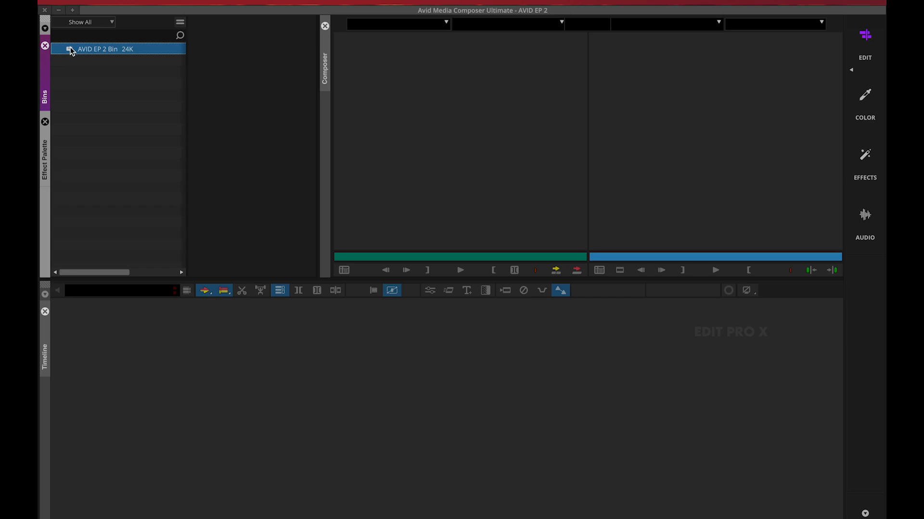
{"action": "double_click", "coordinate": [70, 50]}
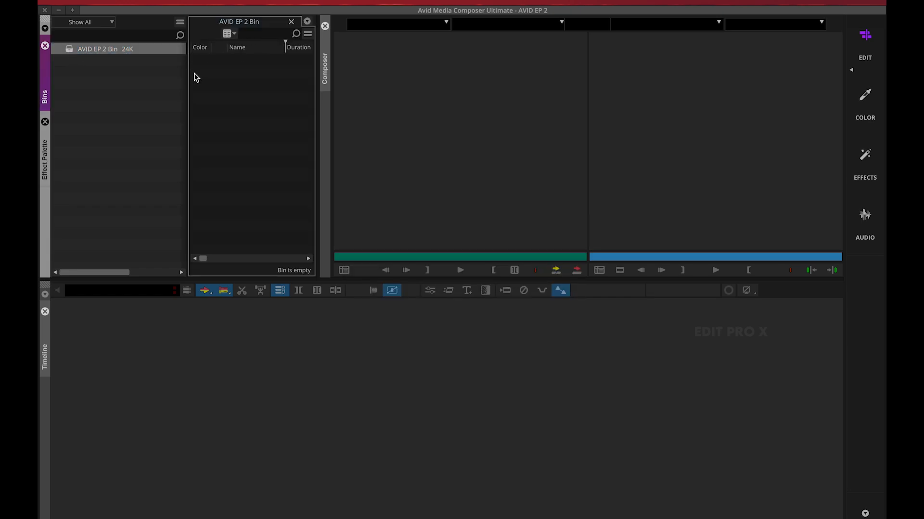
{"action": "left_click_drag", "start_coordinate": [186, 73], "coordinate": [154, 76]}
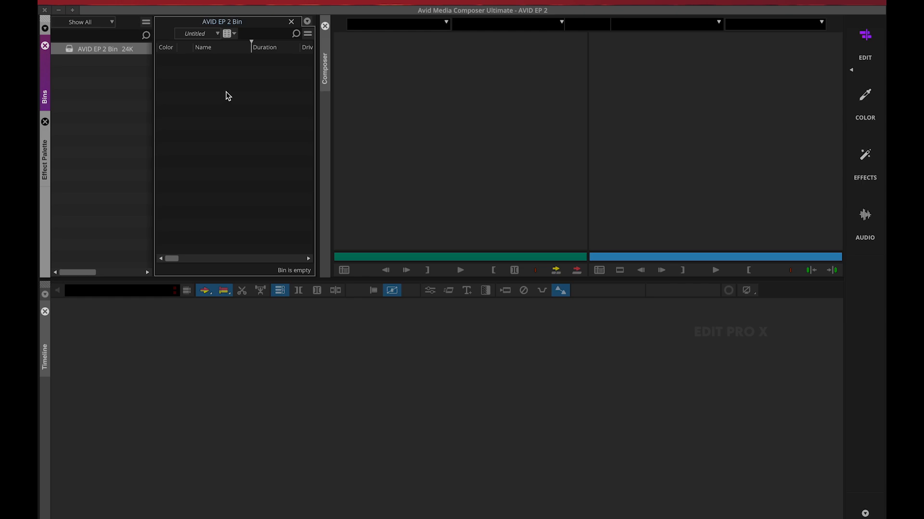
{"action": "left_click", "coordinate": [171, 2]}
{"action": "mouse_move", "coordinate": [204, 165]}
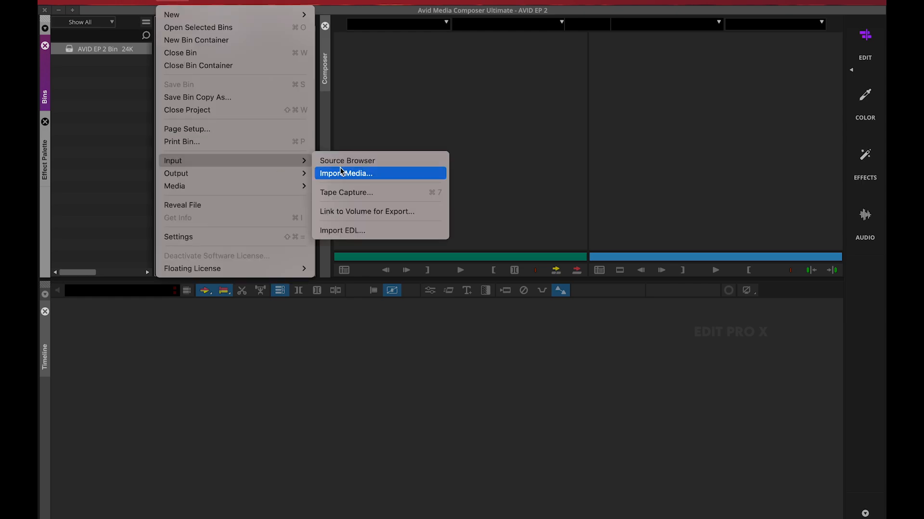
{"action": "left_click", "coordinate": [341, 173]}
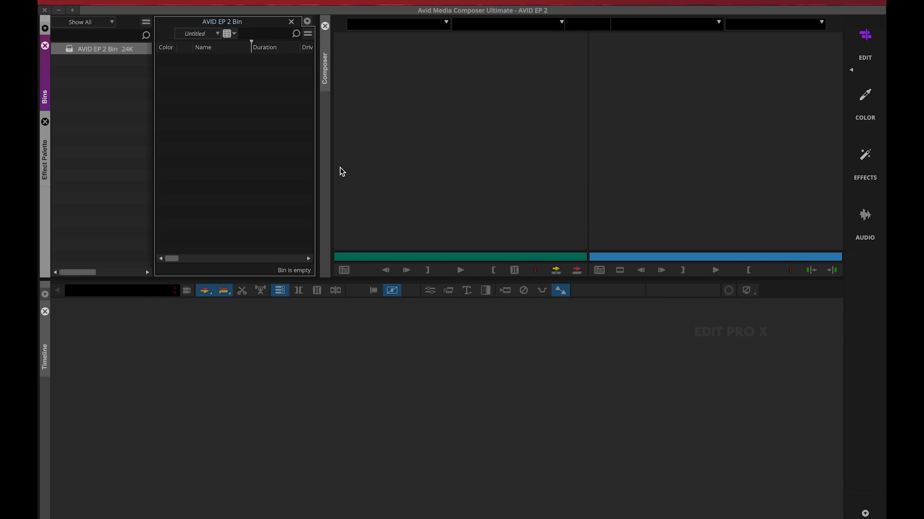
{"action": "left_click", "coordinate": [340, 171]}
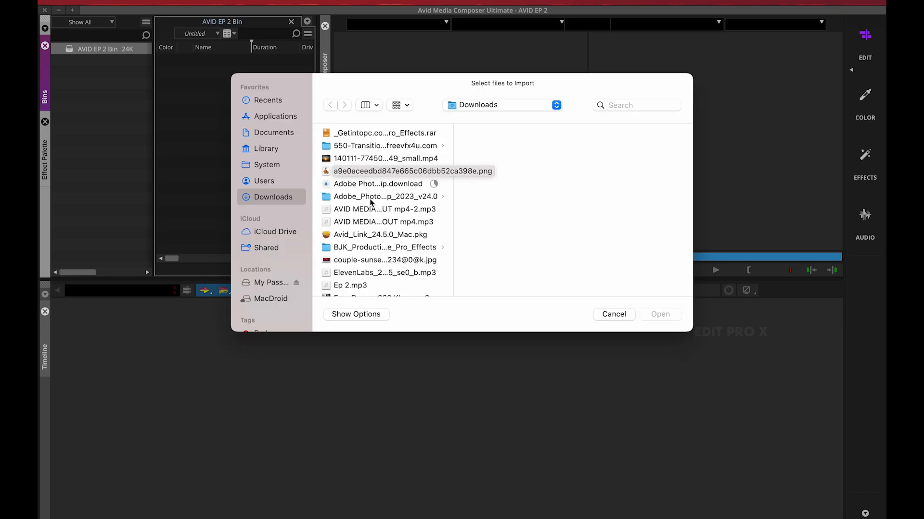
{"action": "left_click", "coordinate": [378, 163]}
{"action": "left_click", "coordinate": [657, 316]}
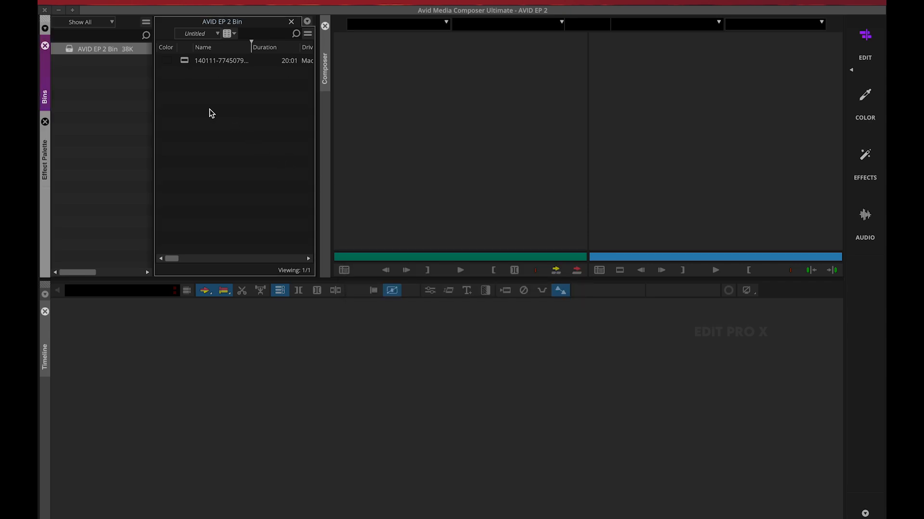
Load the imported video clip into the source monitor and scrub it to about 00:00:04:15
{"action": "left_click", "coordinate": [185, 61]}
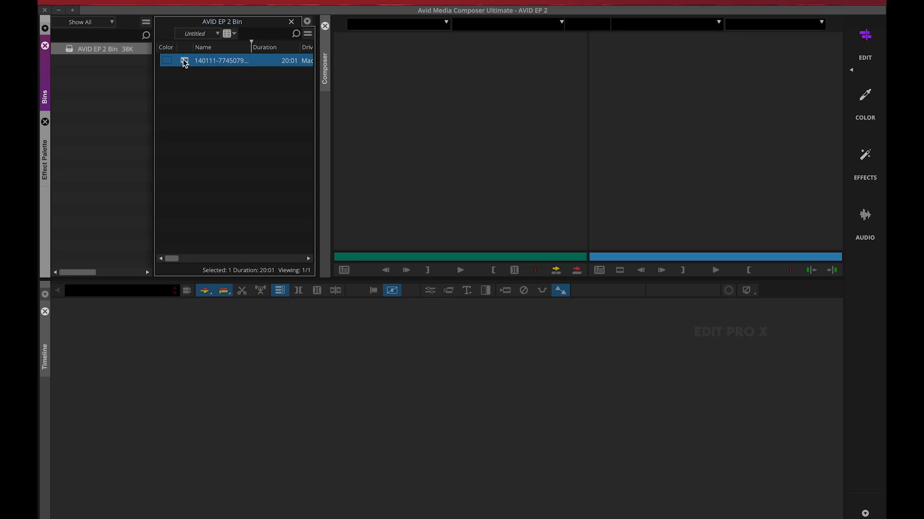
{"action": "left_click_drag", "start_coordinate": [184, 61], "coordinate": [385, 112]}
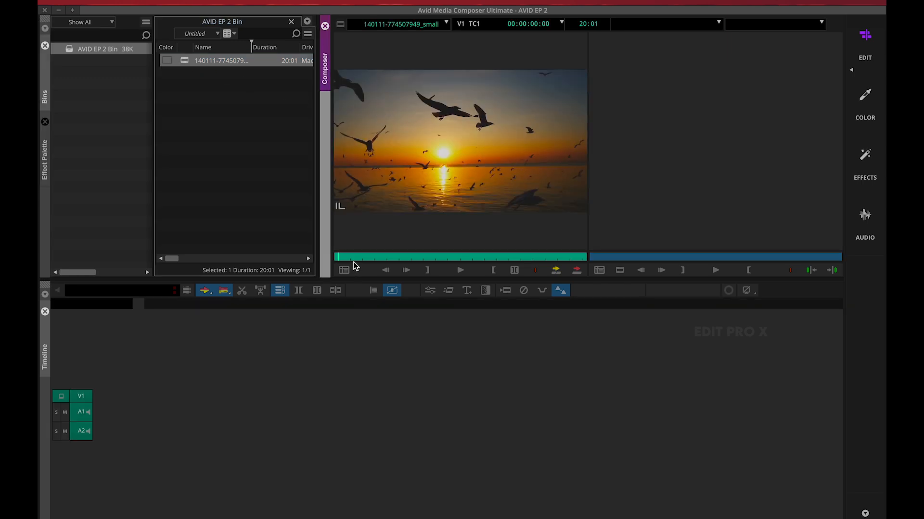
{"action": "left_click_drag", "start_coordinate": [354, 262], "coordinate": [392, 259]}
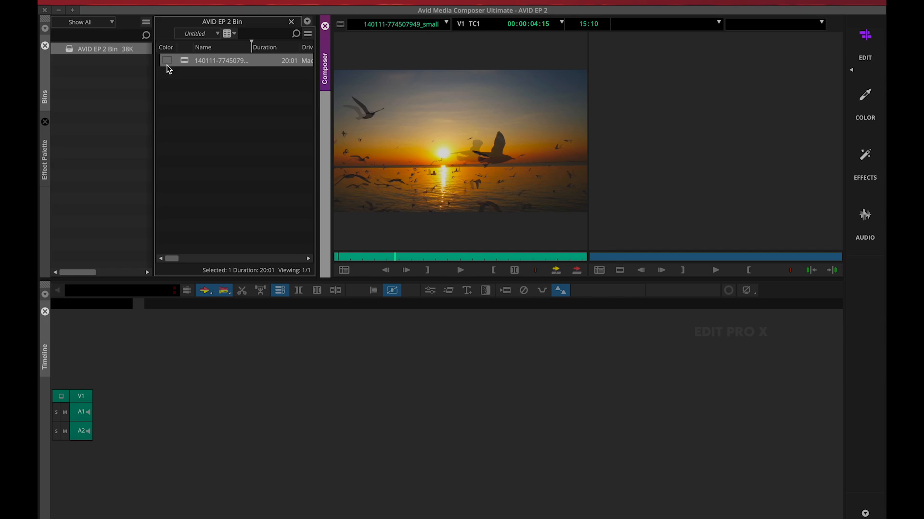
Detach AVID EP 2 Bin into a floating window, widen it to show more columns, and reposition it over the workspace
{"action": "left_click_drag", "start_coordinate": [223, 22], "coordinate": [326, 148]}
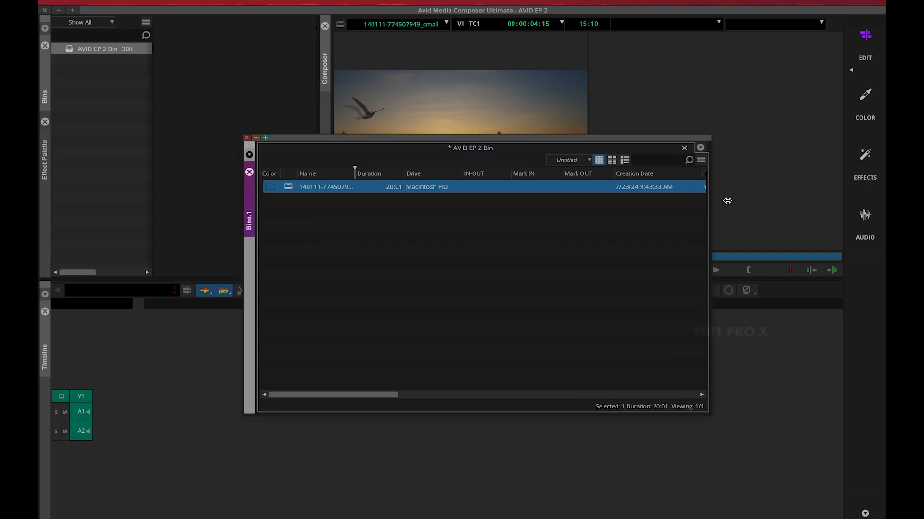
{"action": "left_click_drag", "start_coordinate": [727, 200], "coordinate": [796, 194]}
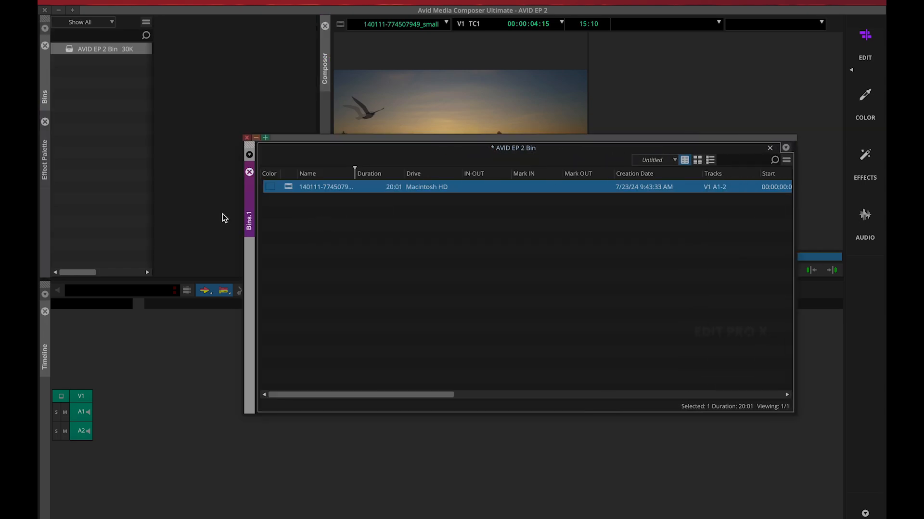
{"action": "left_click_drag", "start_coordinate": [328, 138], "coordinate": [202, 104]}
Examine the bin's metadata columns for the clip, from Color, Name and Duration through Creation Date to the audio and publisher fields
{"action": "left_click", "coordinate": [138, 141]}
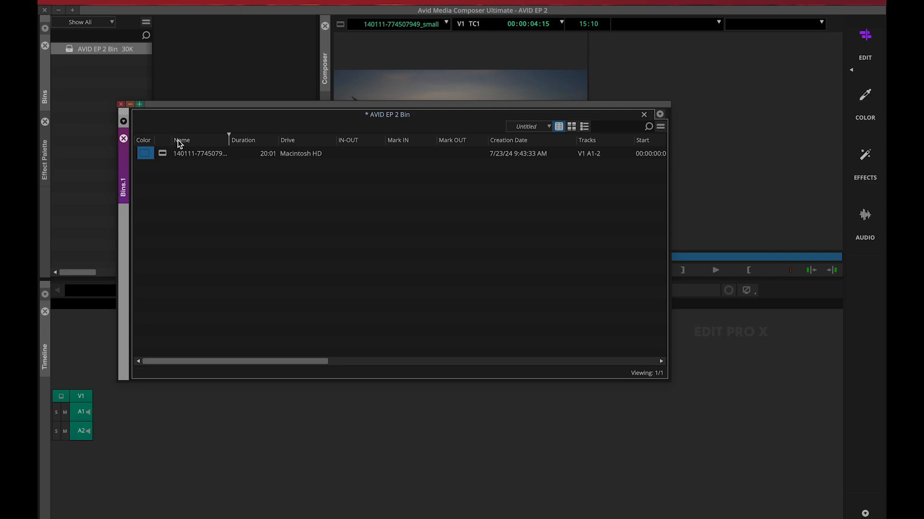
{"action": "left_click", "coordinate": [177, 139]}
{"action": "left_click", "coordinate": [249, 145]}
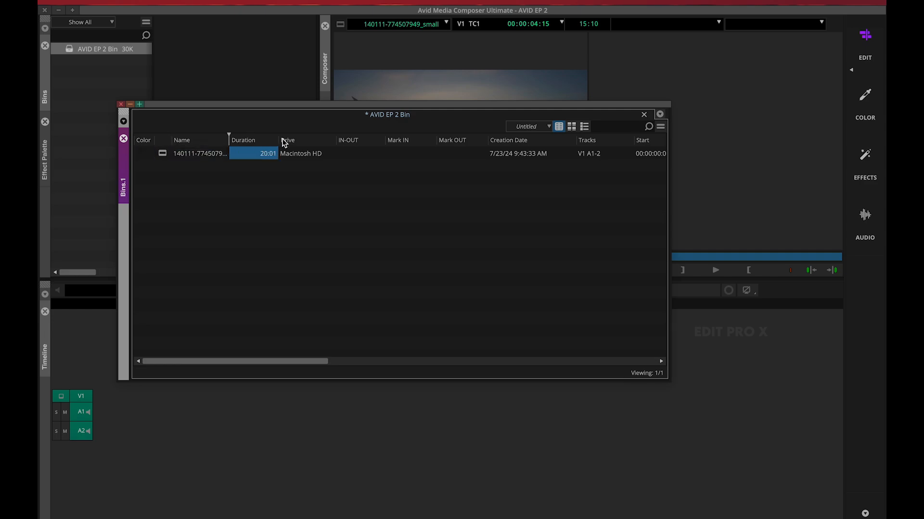
{"action": "left_click", "coordinate": [303, 142]}
{"action": "left_click", "coordinate": [357, 144]}
{"action": "left_click", "coordinate": [409, 143]}
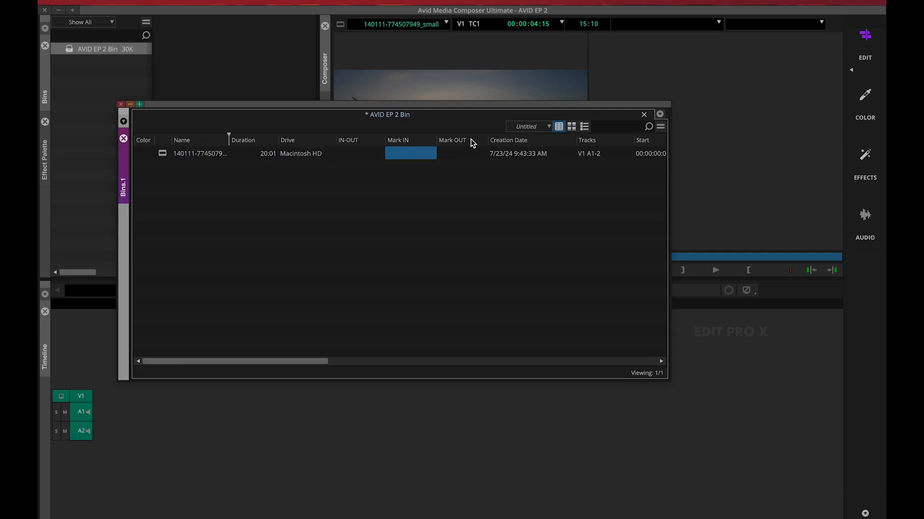
{"action": "left_click", "coordinate": [469, 140]}
{"action": "left_click", "coordinate": [528, 144]}
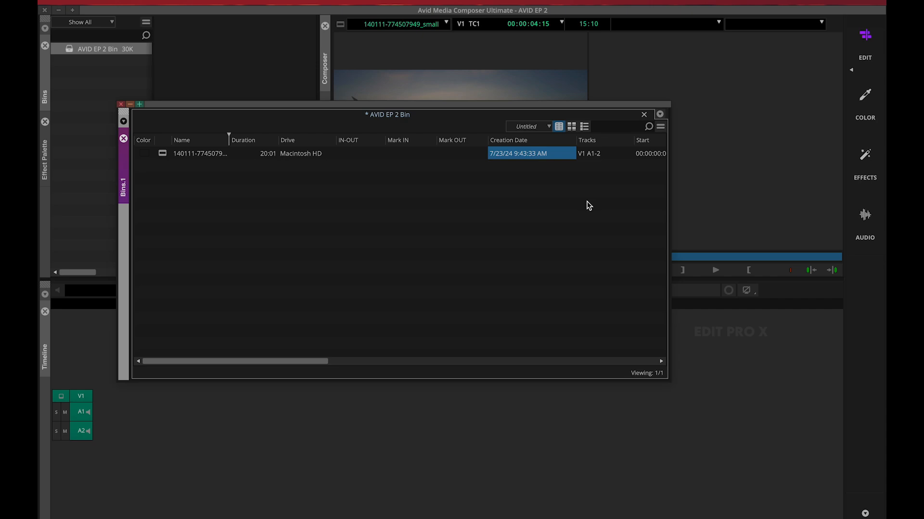
{"action": "scroll", "coordinate": [587, 204], "scroll_direction": "right", "scroll_amount": 10}
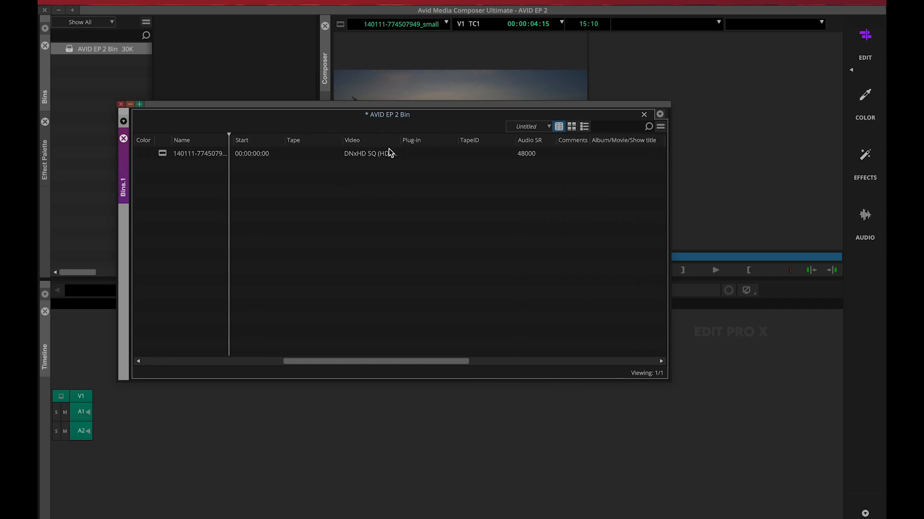
{"action": "scroll", "coordinate": [388, 150], "scroll_direction": "right", "scroll_amount": 10}
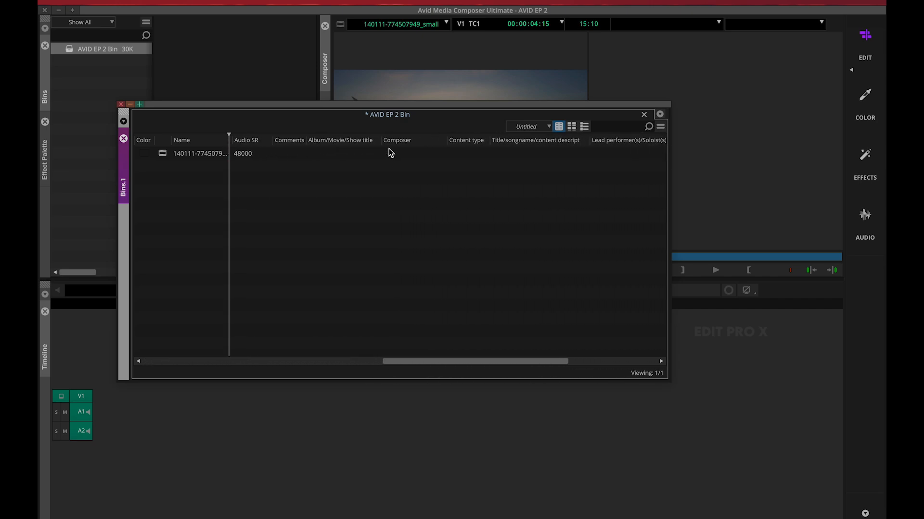
{"action": "scroll", "coordinate": [389, 153], "scroll_direction": "right", "scroll_amount": 10}
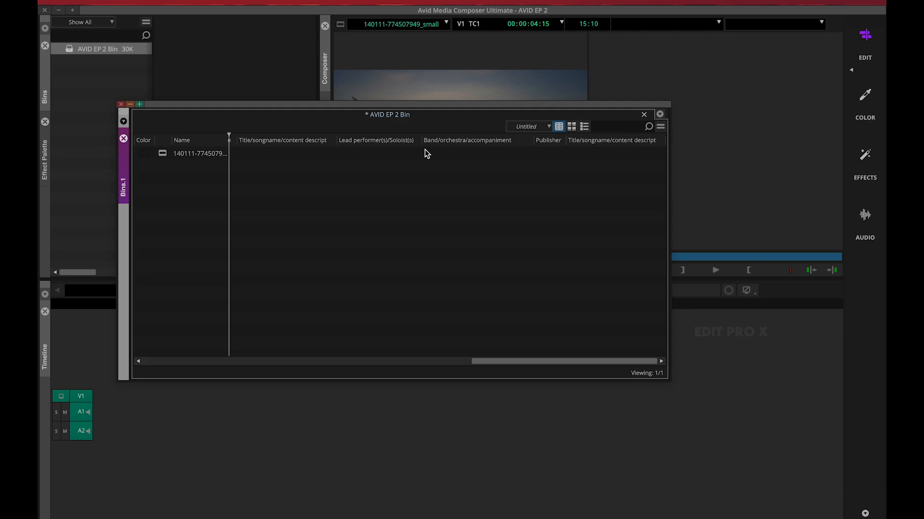
{"action": "scroll", "coordinate": [426, 153], "scroll_direction": "left", "scroll_amount": 20}
{"action": "left_click", "coordinate": [201, 155]}
{"action": "left_click", "coordinate": [204, 208]}
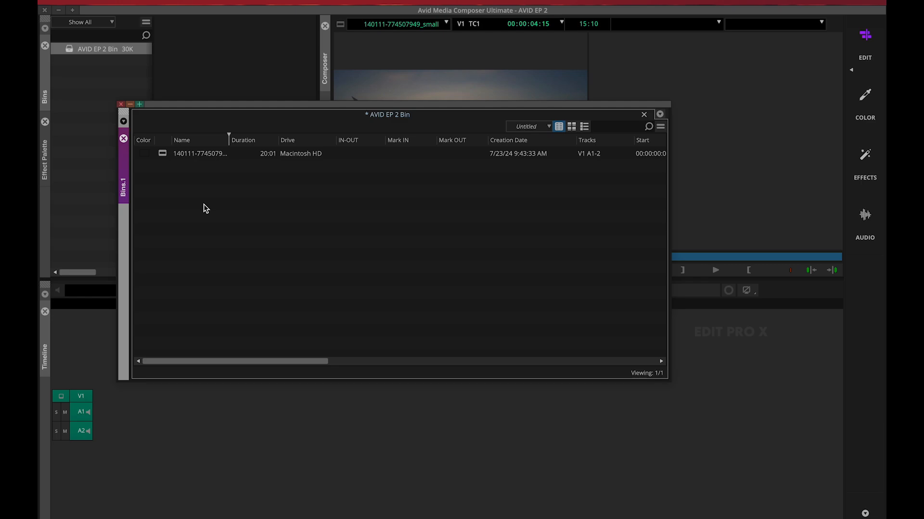
{"action": "left_click", "coordinate": [417, 232]}
Import the audio file Fear Devara 320 Kbps.mp3 from the Downloads folder into the bin
{"action": "left_click", "coordinate": [180, 1]}
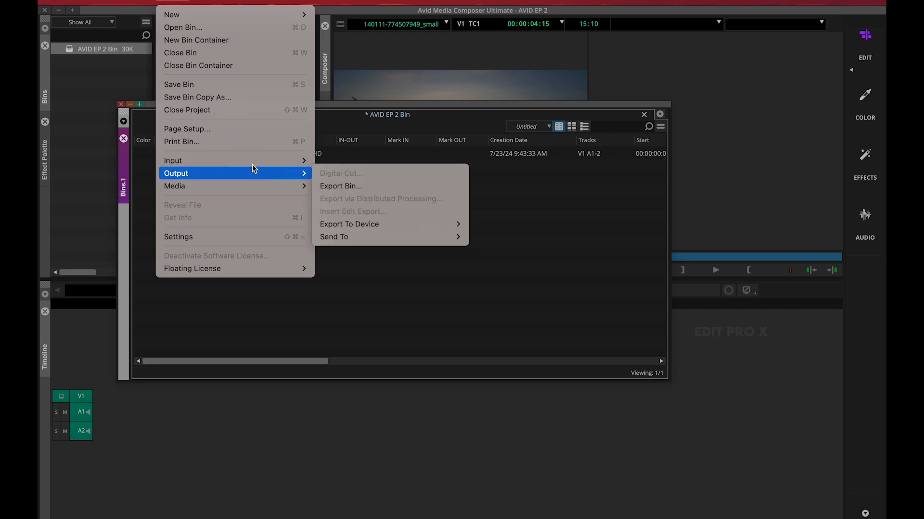
{"action": "mouse_move", "coordinate": [252, 163]}
{"action": "left_click", "coordinate": [378, 178]}
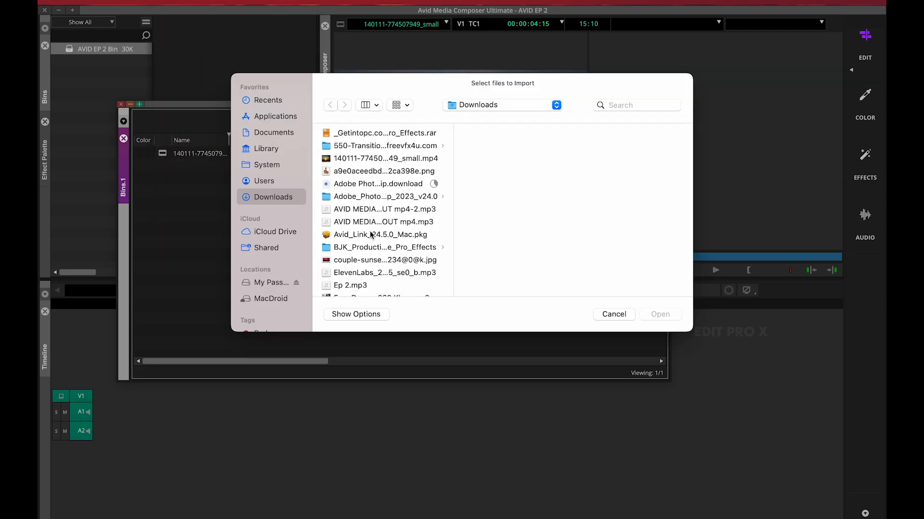
{"action": "scroll", "coordinate": [361, 175], "scroll_direction": "down", "scroll_amount": 5}
{"action": "left_click", "coordinate": [363, 182]}
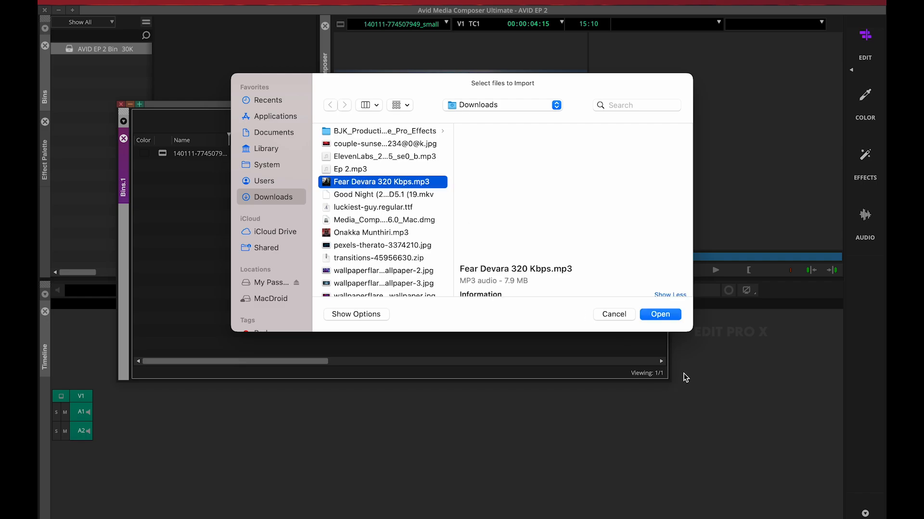
{"action": "left_click", "coordinate": [659, 317]}
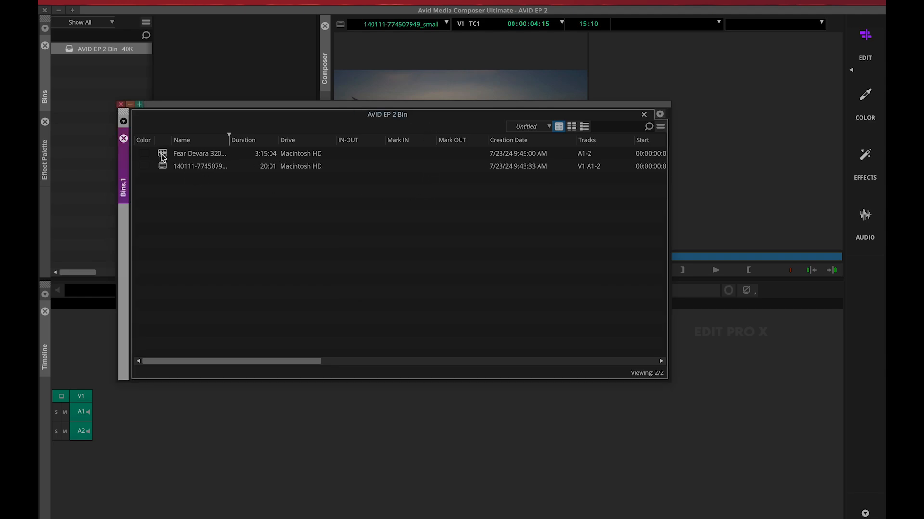
Assign a yellow clip color to the Fear Devara audio clip in the bin
{"action": "left_click", "coordinate": [146, 153]}
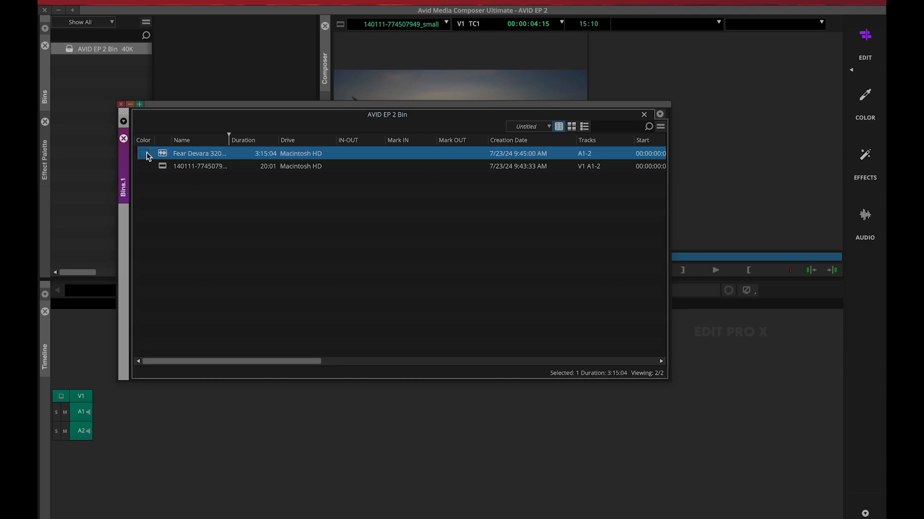
{"action": "left_click", "coordinate": [145, 153]}
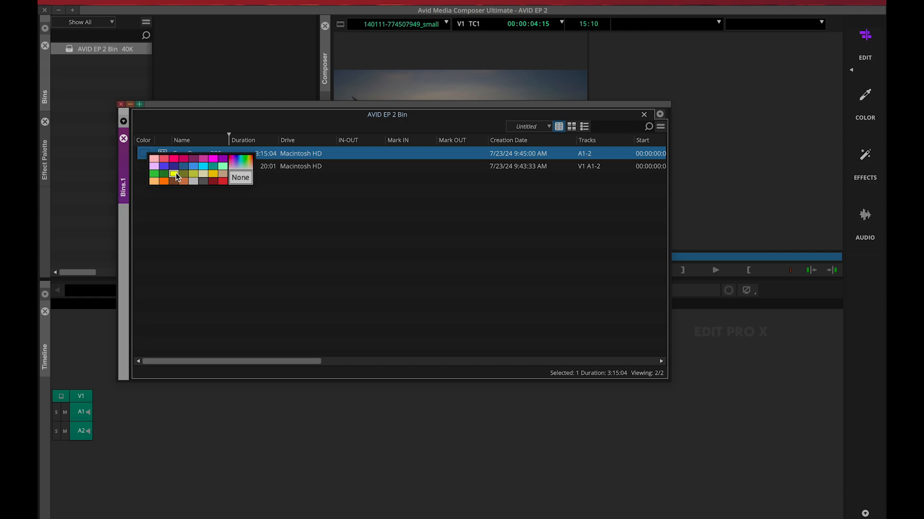
{"action": "left_click", "coordinate": [176, 174]}
{"action": "left_click", "coordinate": [210, 191]}
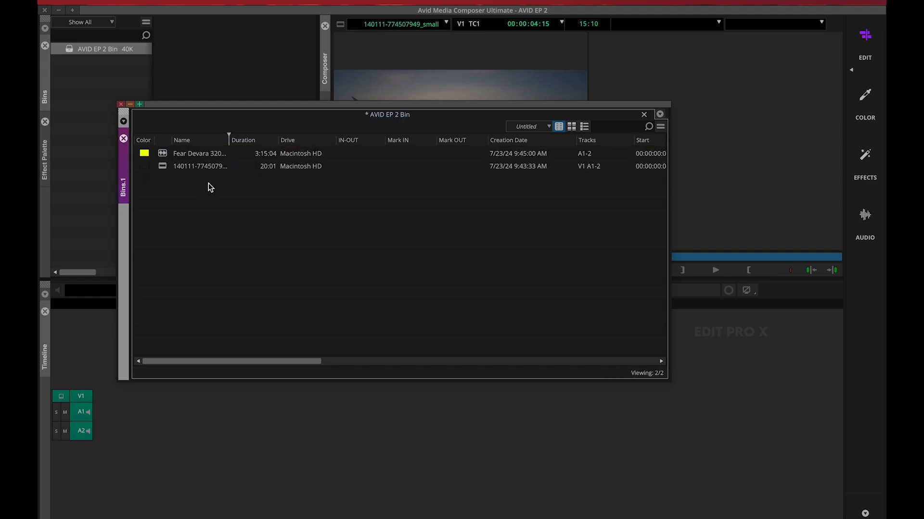
{"action": "left_click", "coordinate": [164, 155]}
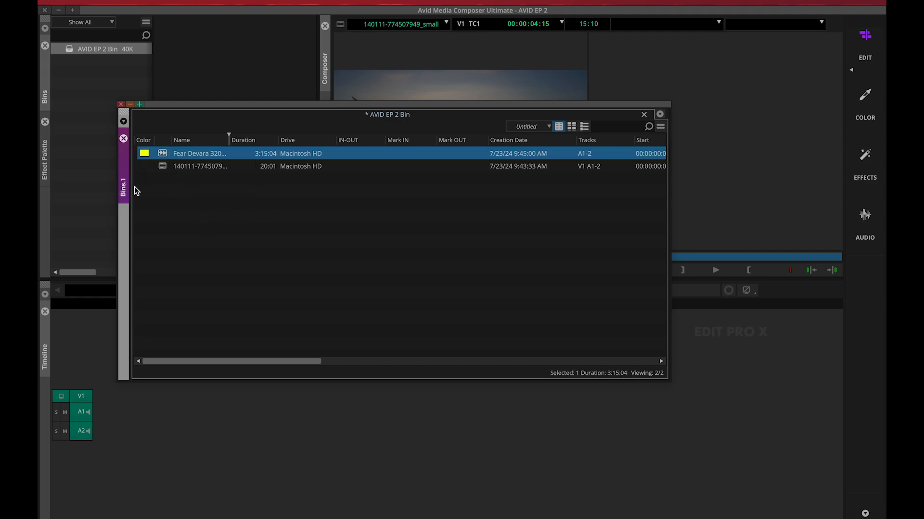
{"action": "left_click", "coordinate": [144, 166]}
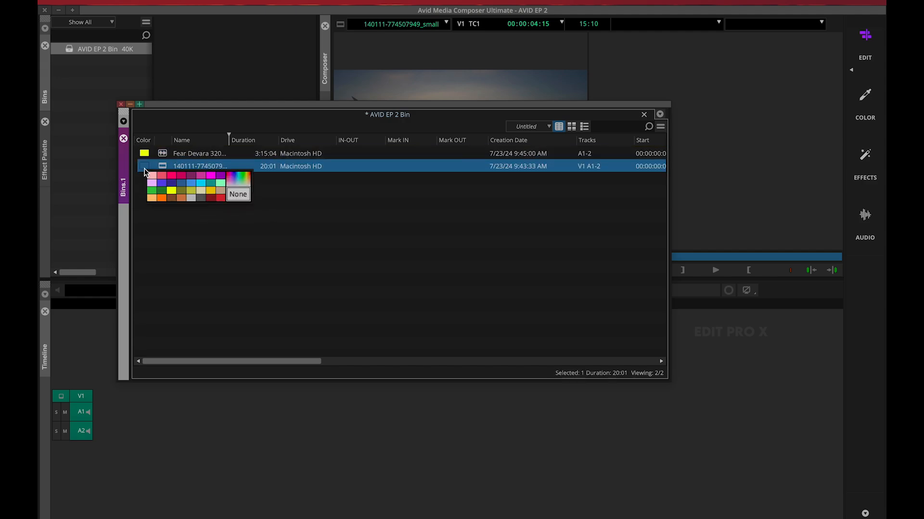
{"action": "left_click", "coordinate": [174, 175]}
{"action": "left_click", "coordinate": [294, 267]}
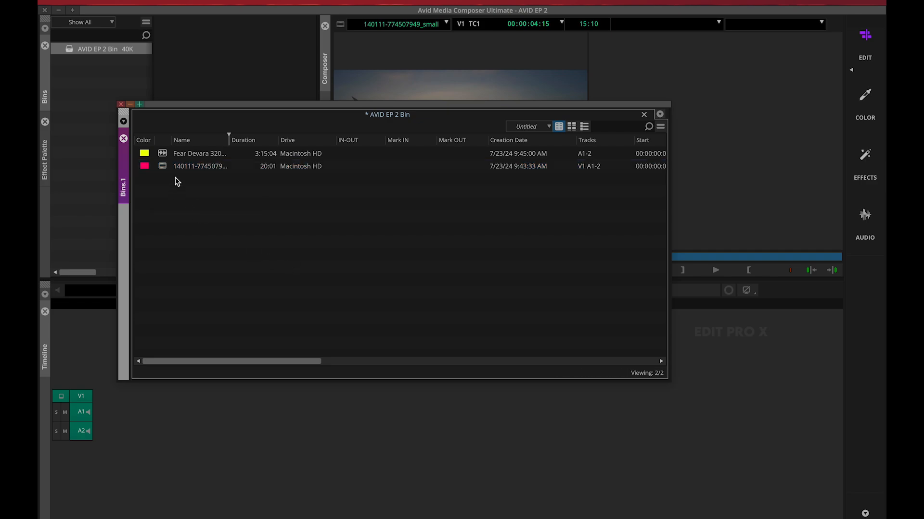
{"action": "left_click", "coordinate": [146, 166]}
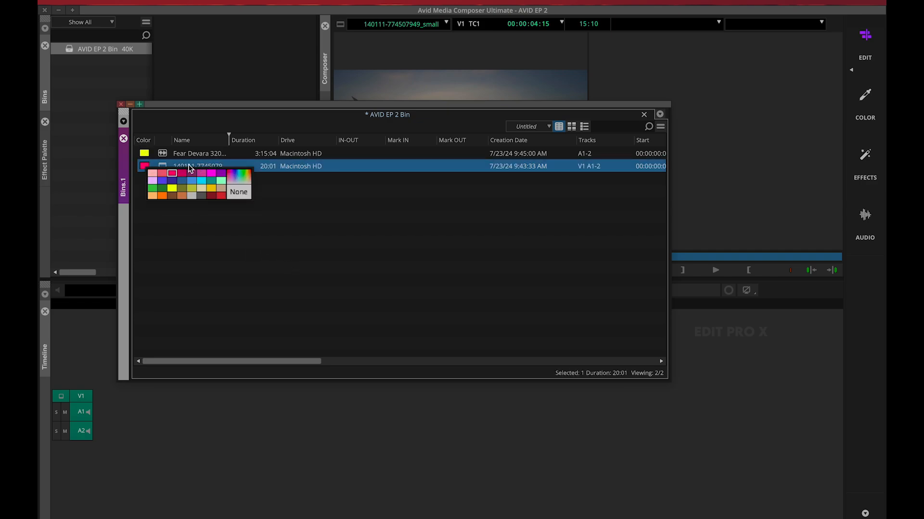
{"action": "left_click", "coordinate": [144, 154]}
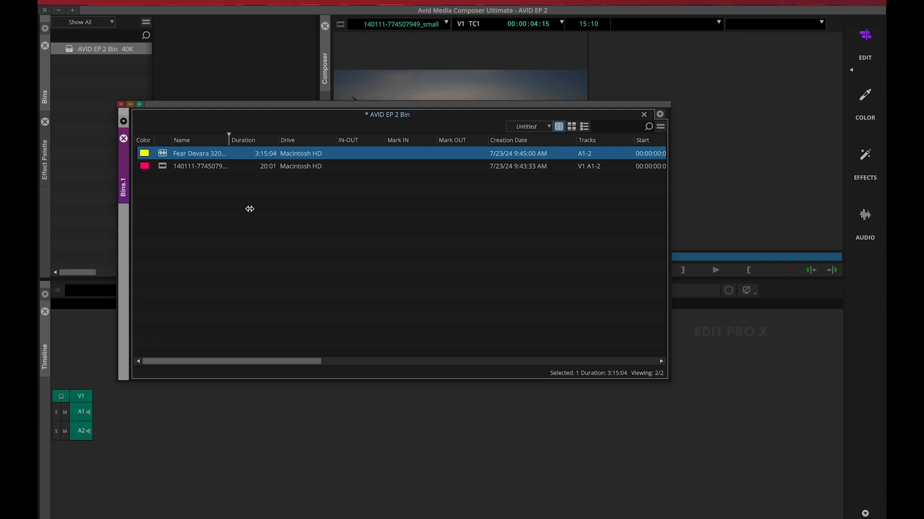
{"action": "left_click_drag", "start_coordinate": [249, 208], "coordinate": [437, 212]}
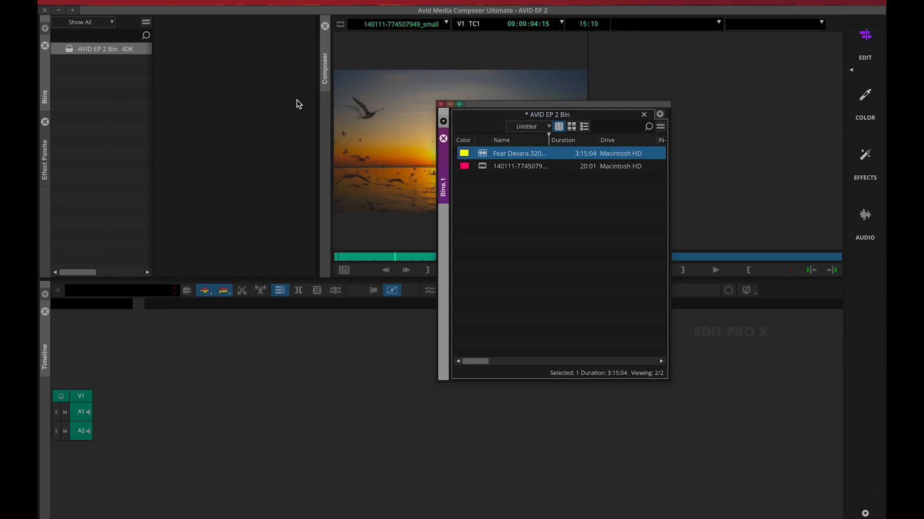
{"action": "left_click_drag", "start_coordinate": [495, 106], "coordinate": [143, 18]}
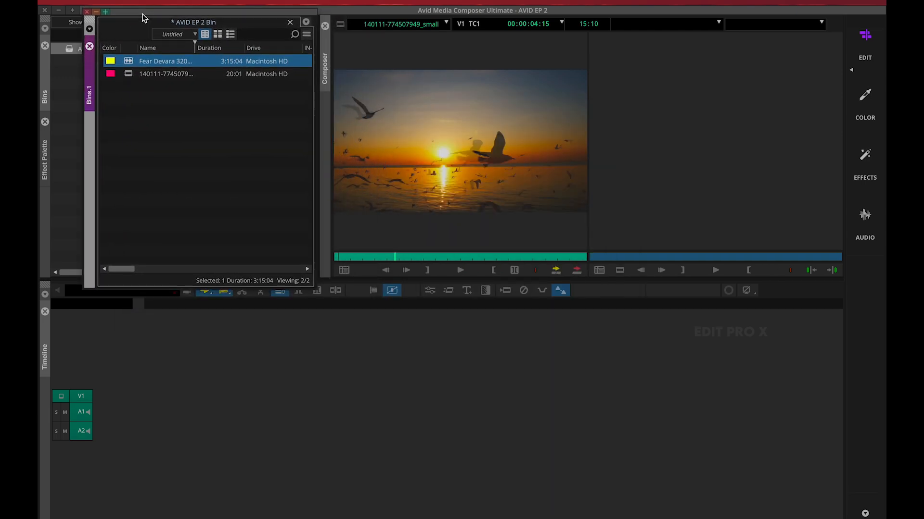
{"action": "left_click", "coordinate": [131, 74]}
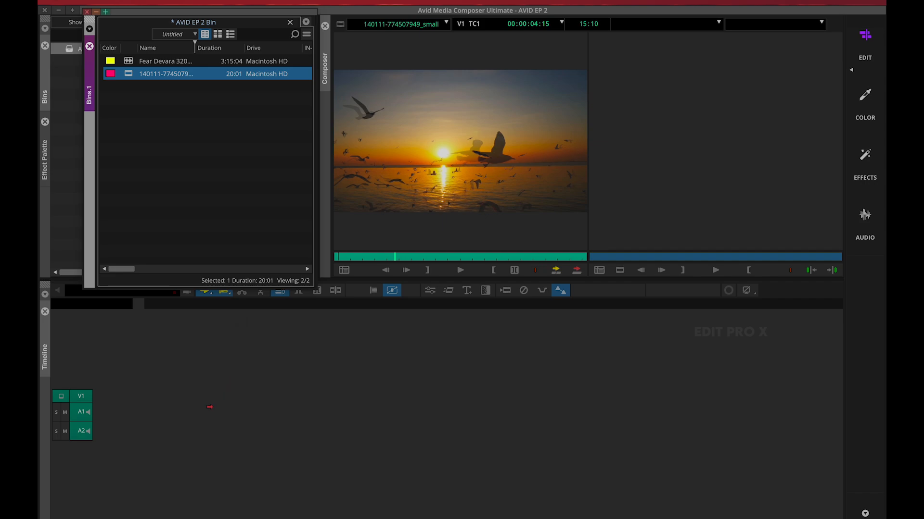
{"action": "left_click_drag", "start_coordinate": [209, 407], "coordinate": [227, 408]}
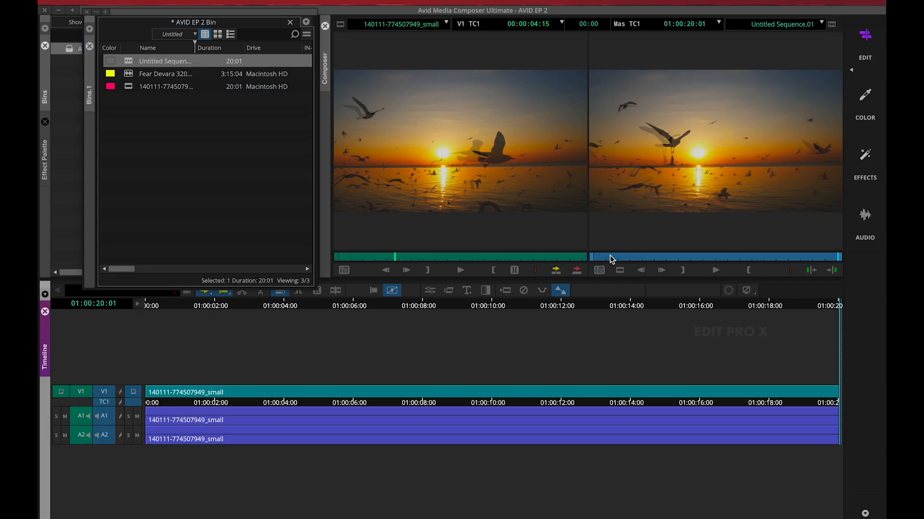
Scrub the sequence to 01:00:01:07 and the source clip to 00:00:05:19 to preview both
{"action": "mouse_move", "coordinate": [611, 259]}
{"action": "left_mouse_down"}
{"action": "mouse_move", "coordinate": [644, 267]}
{"action": "mouse_move", "coordinate": [608, 265]}
{"action": "left_mouse_up"}
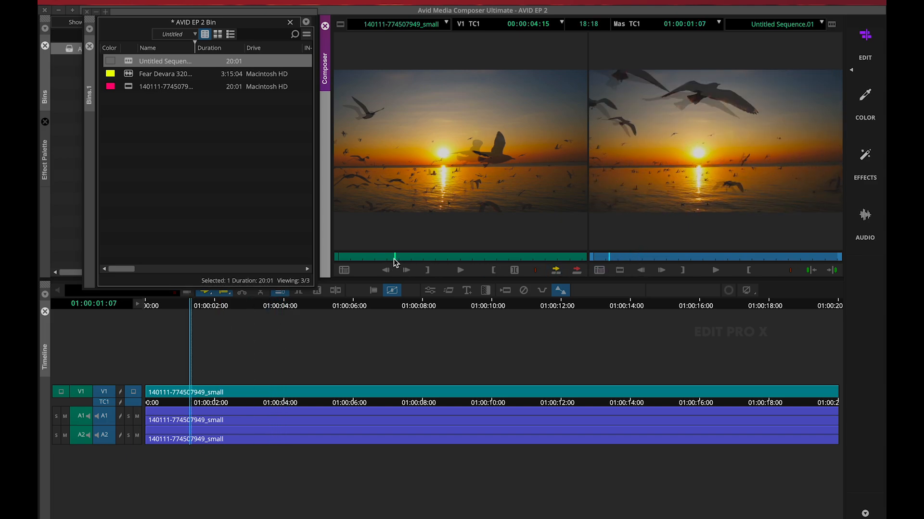
{"action": "left_click_drag", "start_coordinate": [393, 261], "coordinate": [408, 261]}
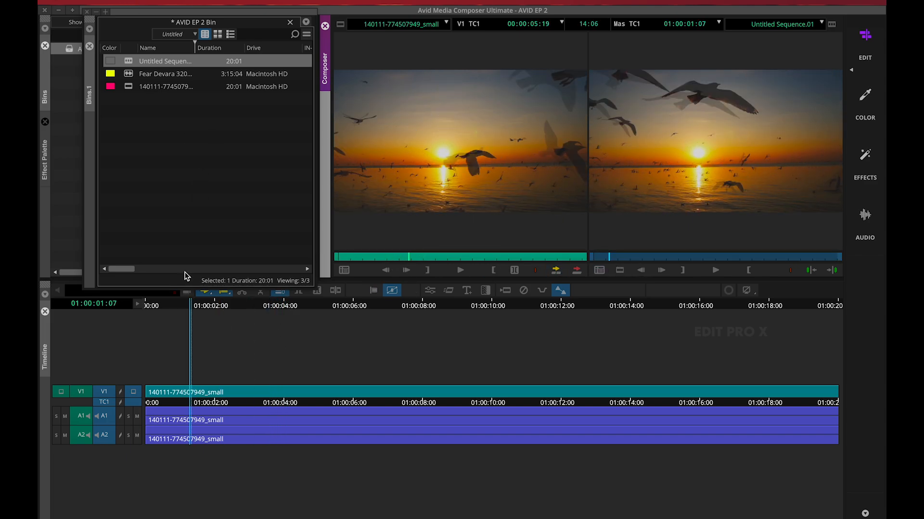
Rename the untitled sequence in the bin as Sample, and narrow and move the floating bin clear of the Bins list
{"action": "left_click", "coordinate": [180, 66]}
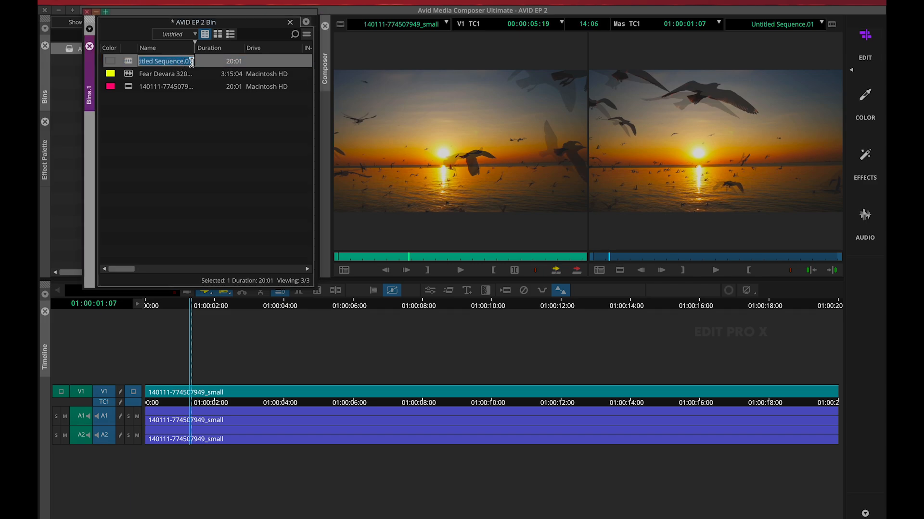
{"action": "type", "text": "Sample"}
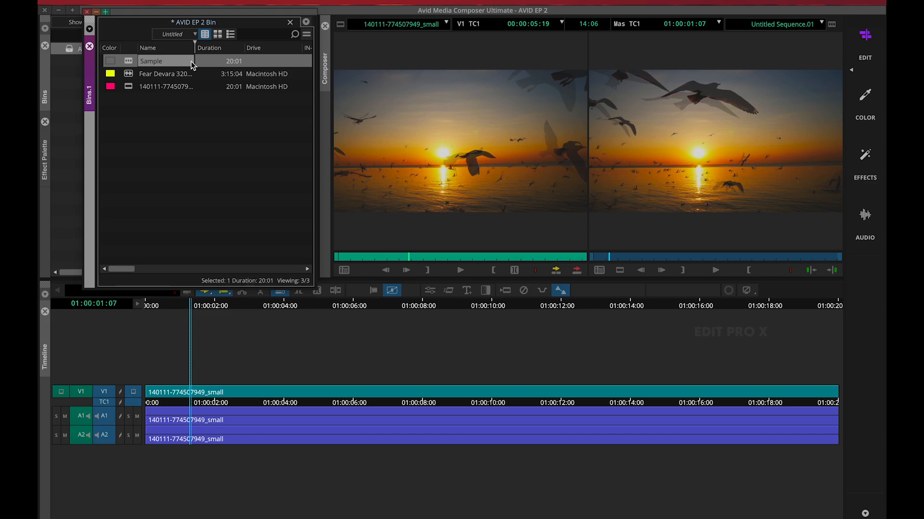
{"action": "key", "text": "Return"}
{"action": "left_click", "coordinate": [171, 62]}
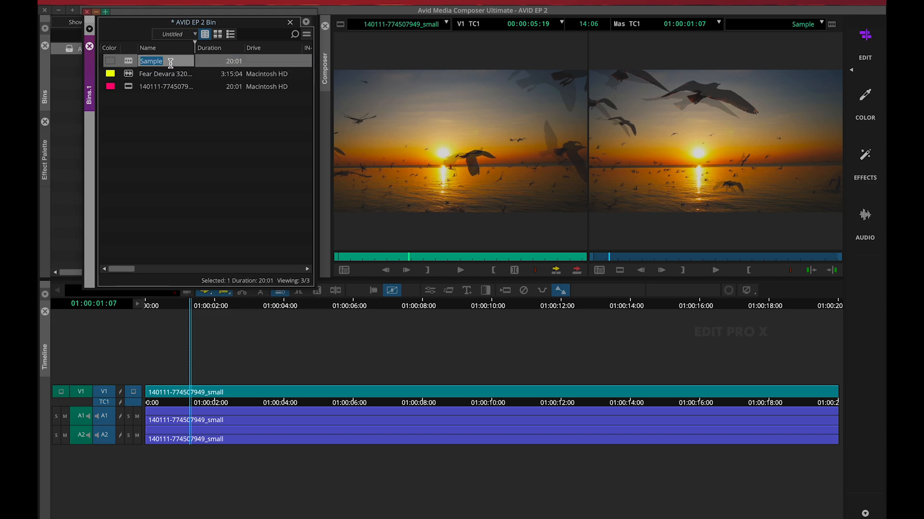
{"action": "left_click", "coordinate": [214, 171]}
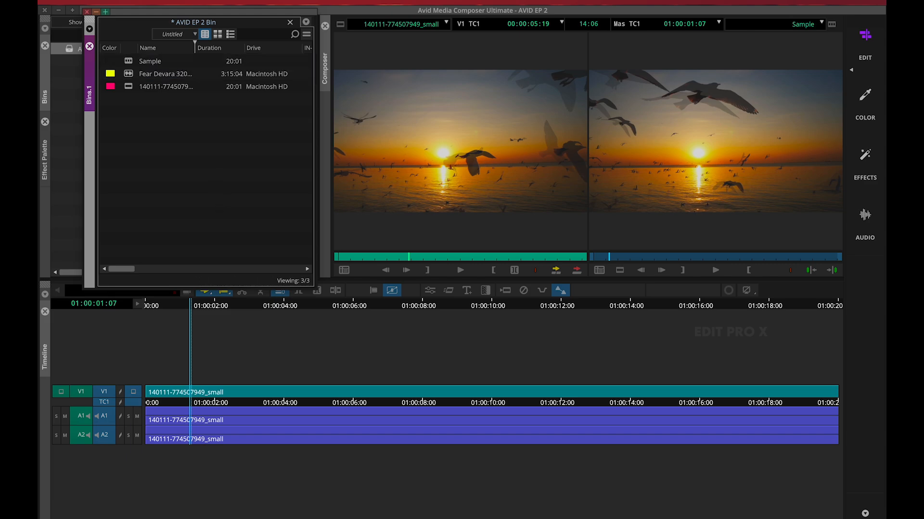
{"action": "left_click_drag", "start_coordinate": [82, 120], "coordinate": [153, 107]}
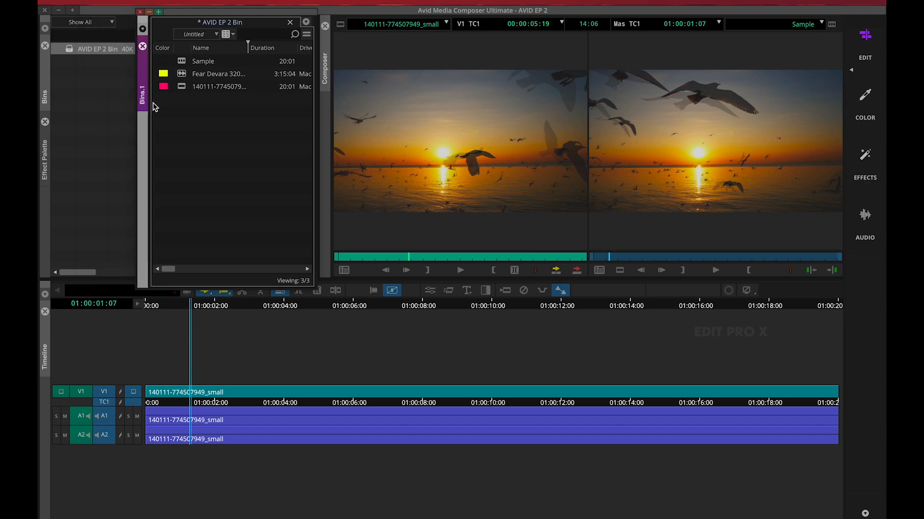
{"action": "left_click_drag", "start_coordinate": [218, 17], "coordinate": [237, 11]}
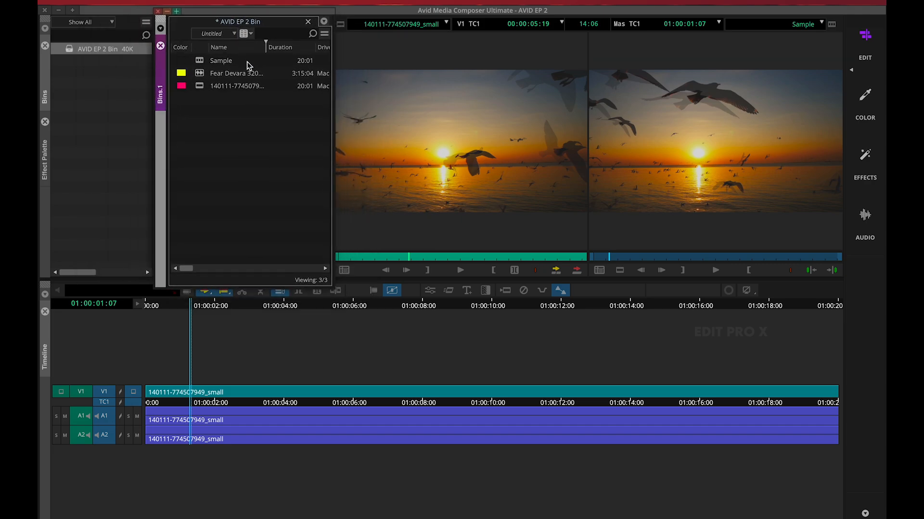
Open the Source Browser for the AVID EP 2 Bin and browse to the Downloads folder
{"action": "right_click", "coordinate": [210, 107]}
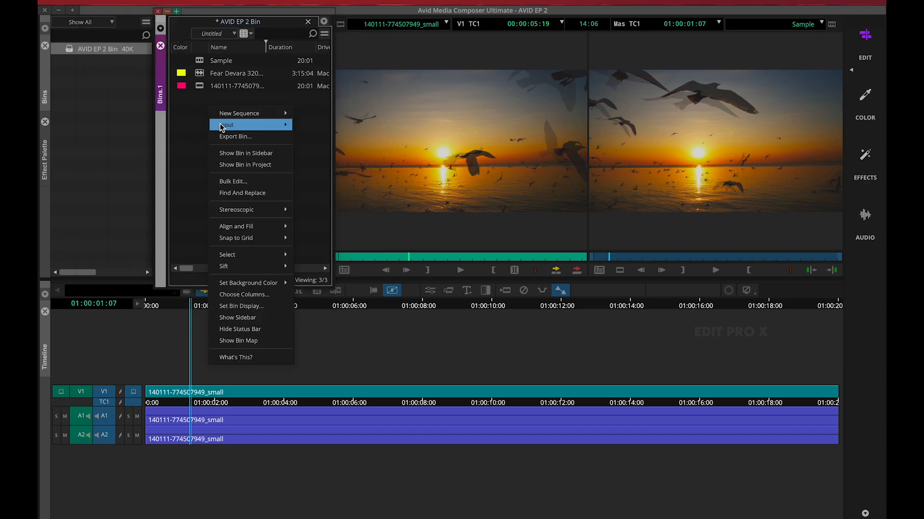
{"action": "mouse_move", "coordinate": [224, 126]}
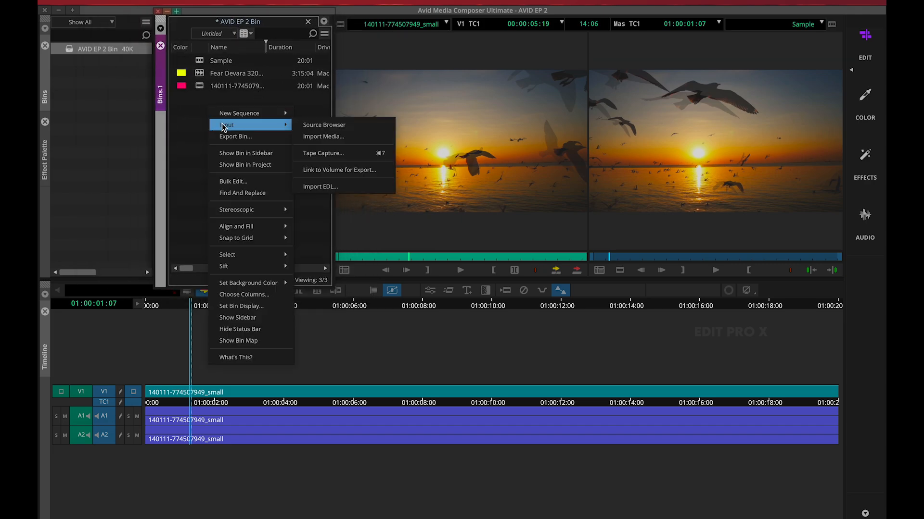
{"action": "left_click", "coordinate": [329, 128]}
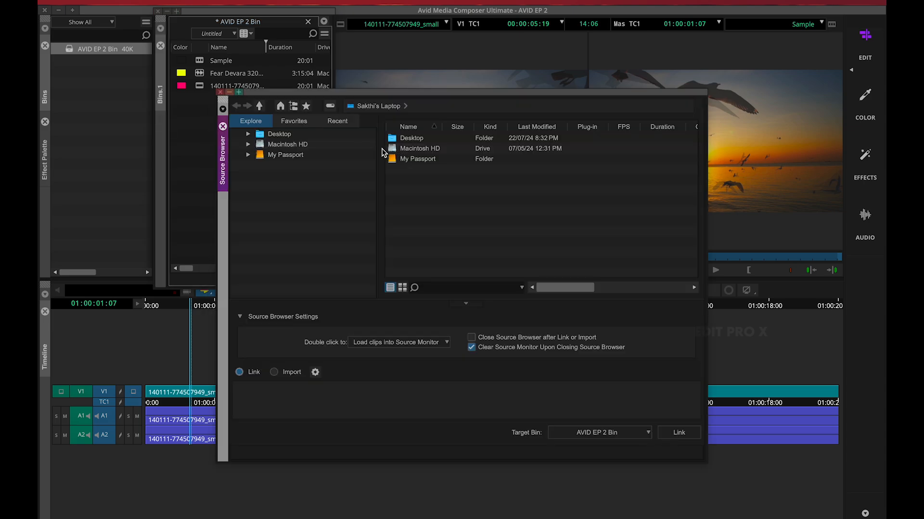
{"action": "left_click", "coordinate": [258, 137]}
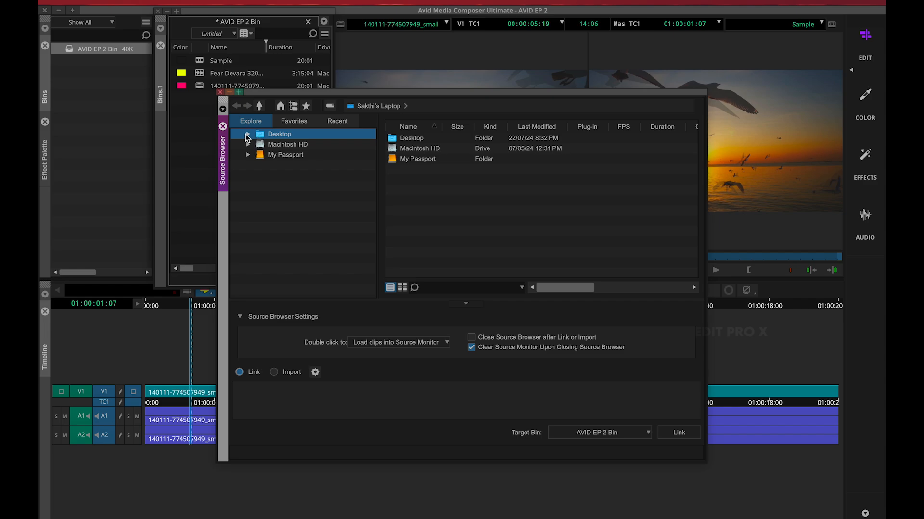
{"action": "left_click", "coordinate": [246, 135]}
{"action": "left_click", "coordinate": [317, 258]}
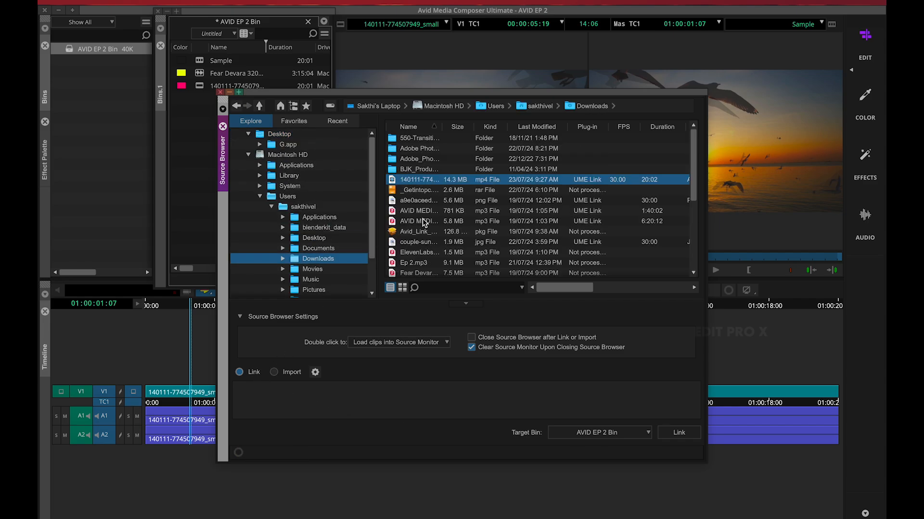
{"action": "left_click", "coordinate": [274, 374]}
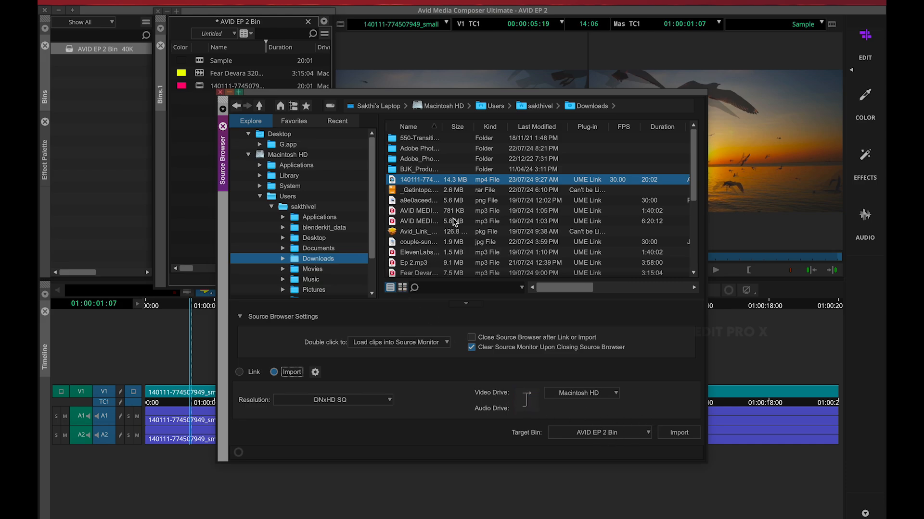
{"action": "left_click", "coordinate": [240, 372]}
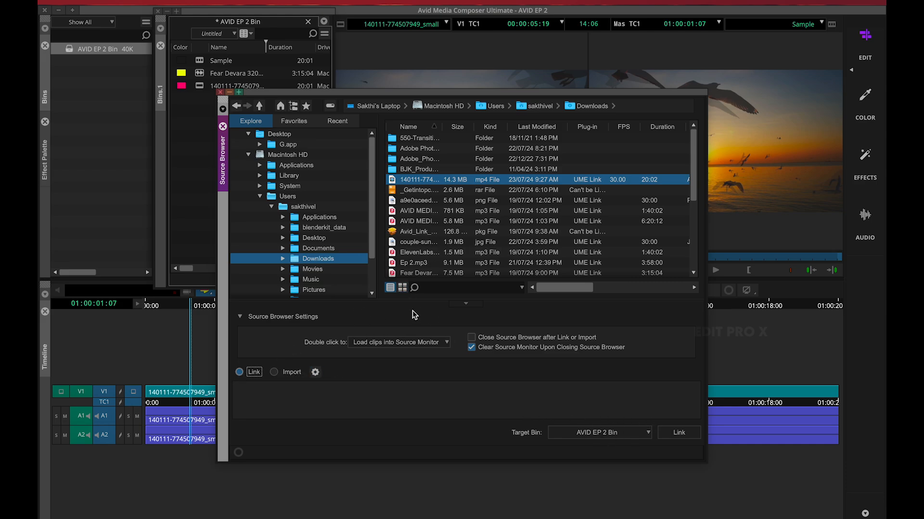
{"action": "left_click", "coordinate": [691, 431]}
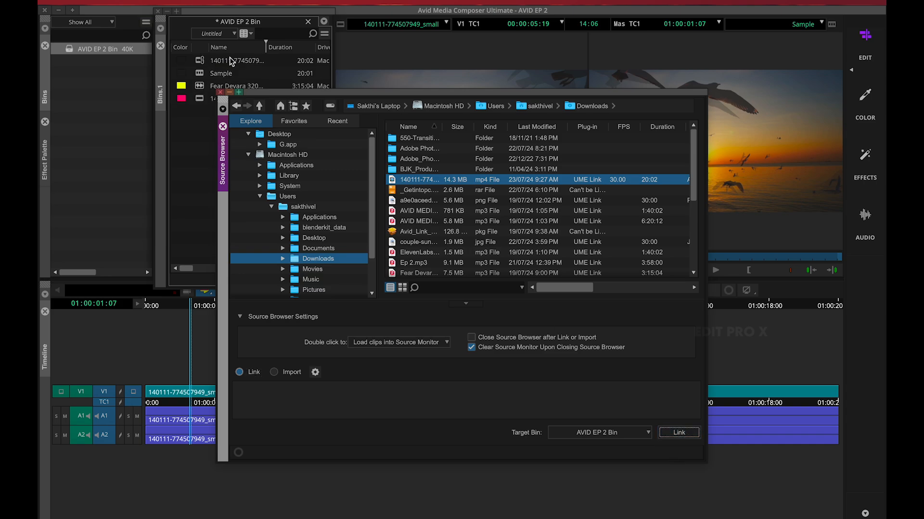
{"action": "left_click", "coordinate": [223, 91]}
{"action": "left_click", "coordinate": [204, 62]}
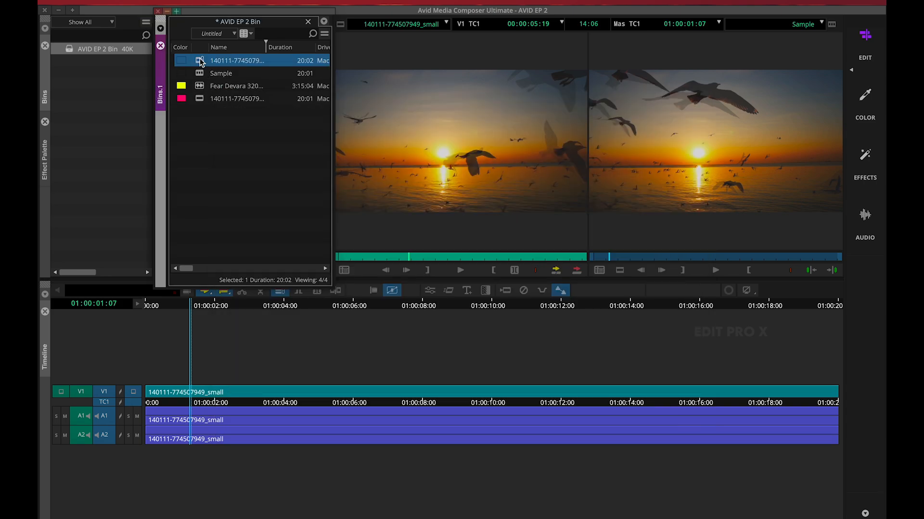
{"action": "double_click", "coordinate": [203, 62]}
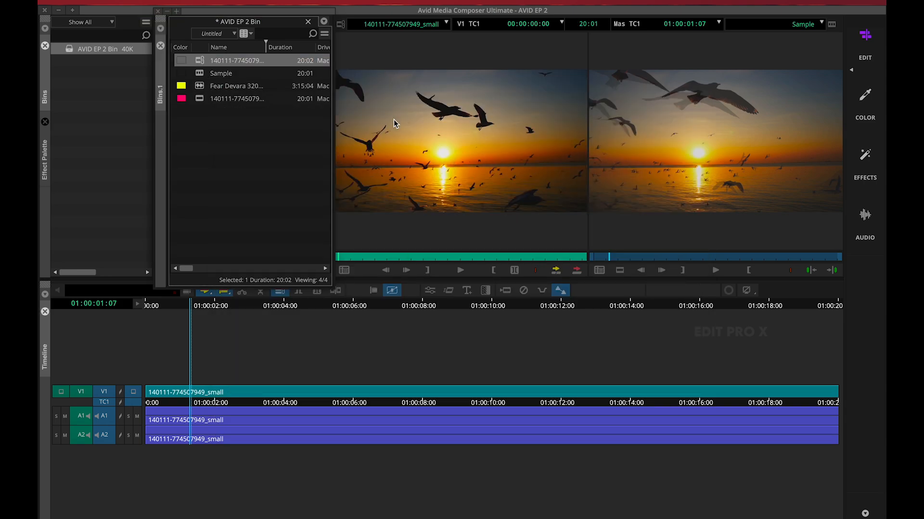
{"action": "left_click", "coordinate": [201, 59]}
{"action": "left_click", "coordinate": [201, 99]}
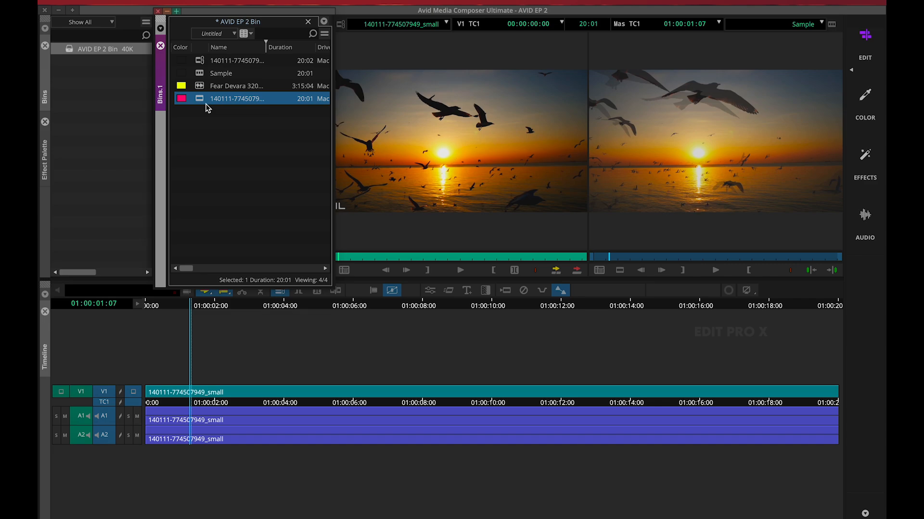
{"action": "left_click", "coordinate": [201, 63]}
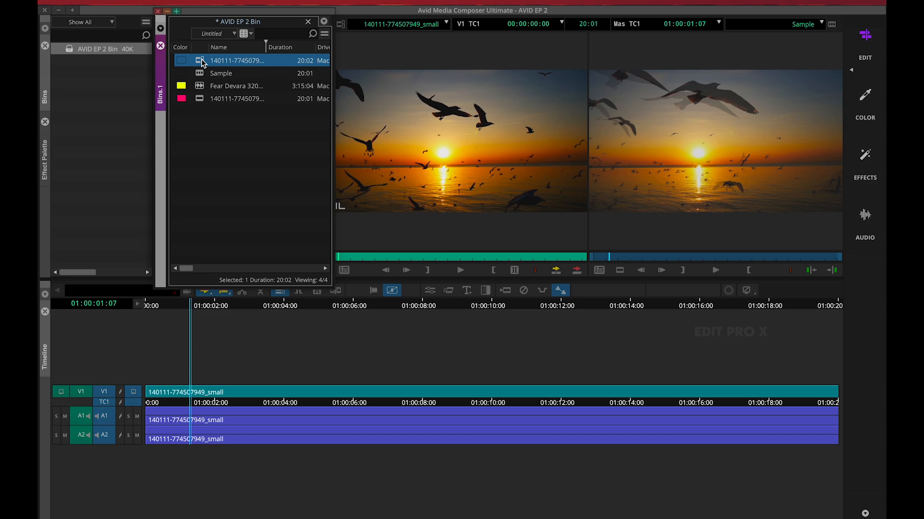
{"action": "left_click", "coordinate": [200, 100]}
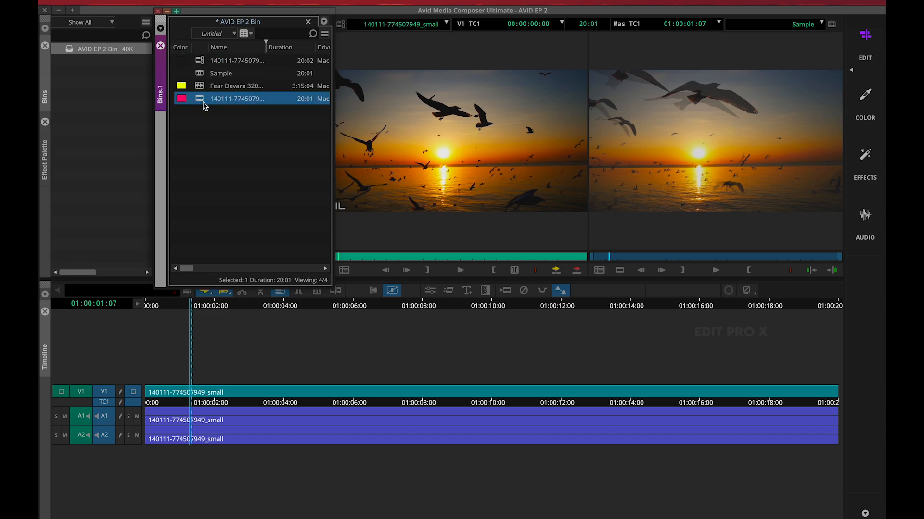
{"action": "left_click", "coordinate": [203, 63]}
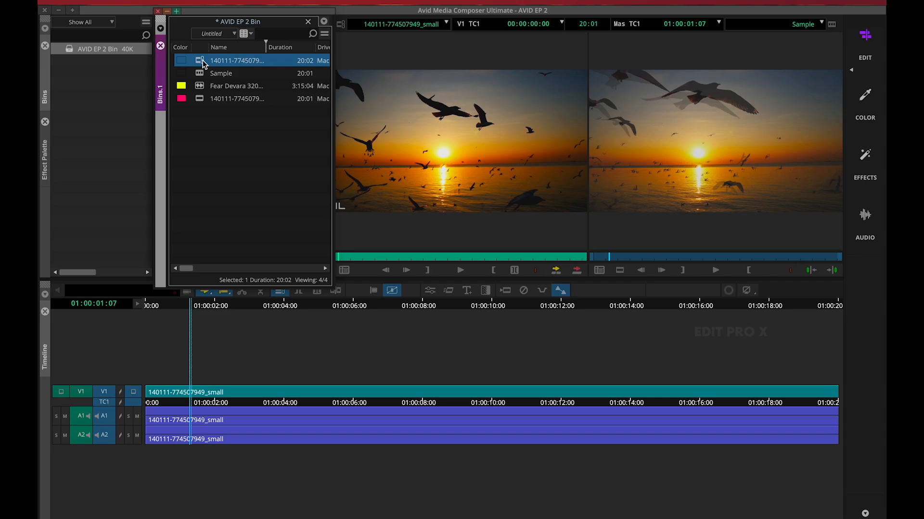
{"action": "right_click", "coordinate": [202, 109]}
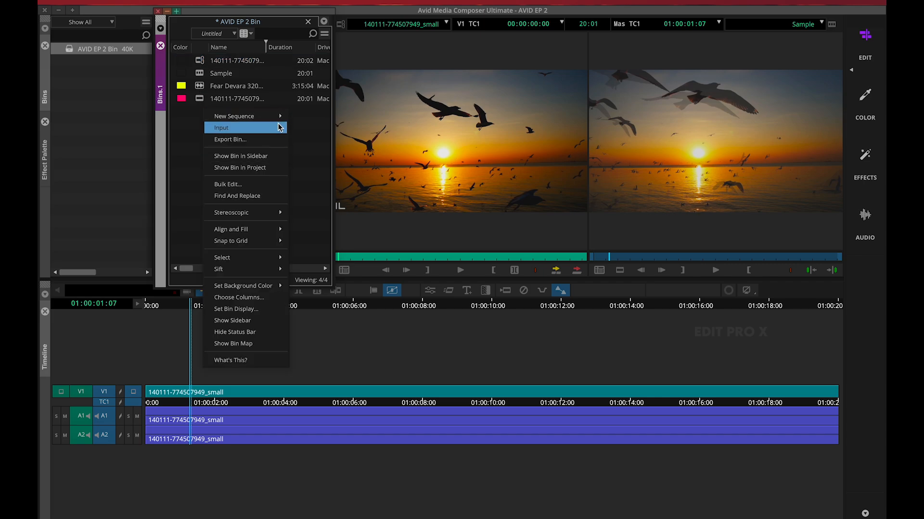
{"action": "mouse_move", "coordinate": [270, 127]}
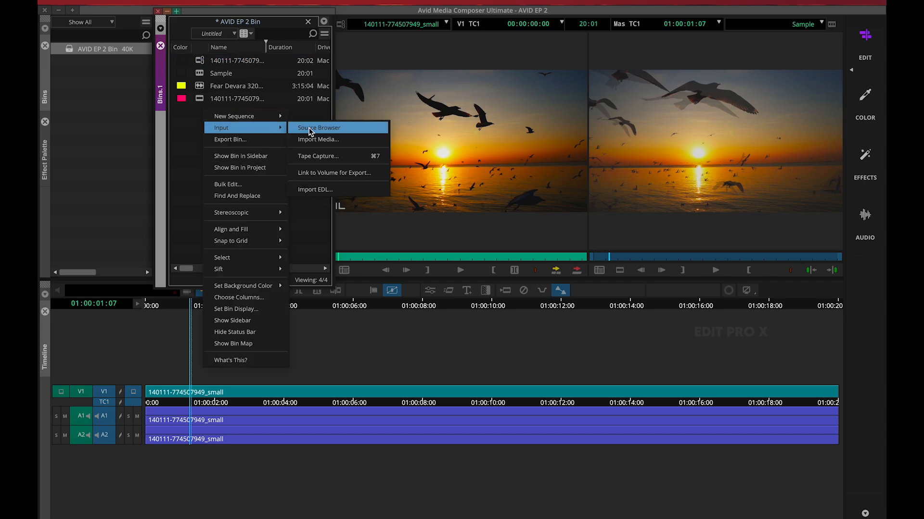
{"action": "left_click", "coordinate": [203, 61]}
{"action": "right_click", "coordinate": [203, 63]}
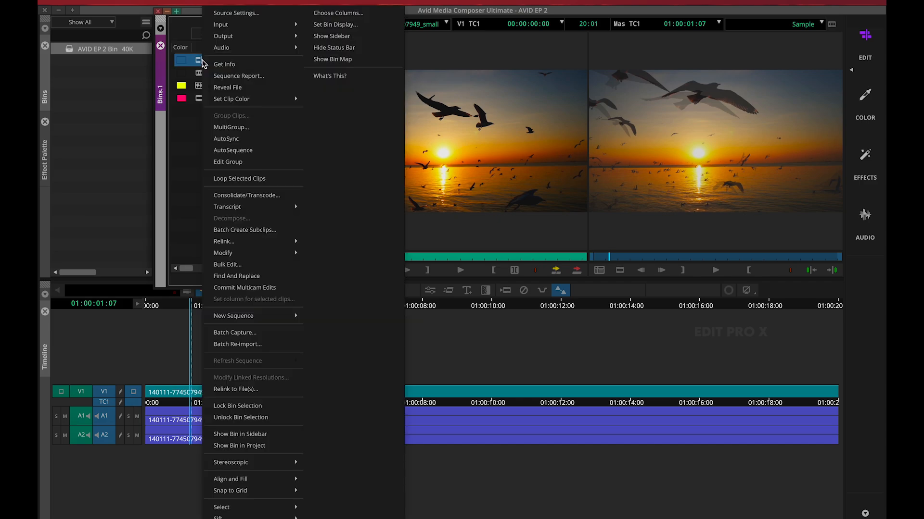
{"action": "left_click", "coordinate": [270, 196]}
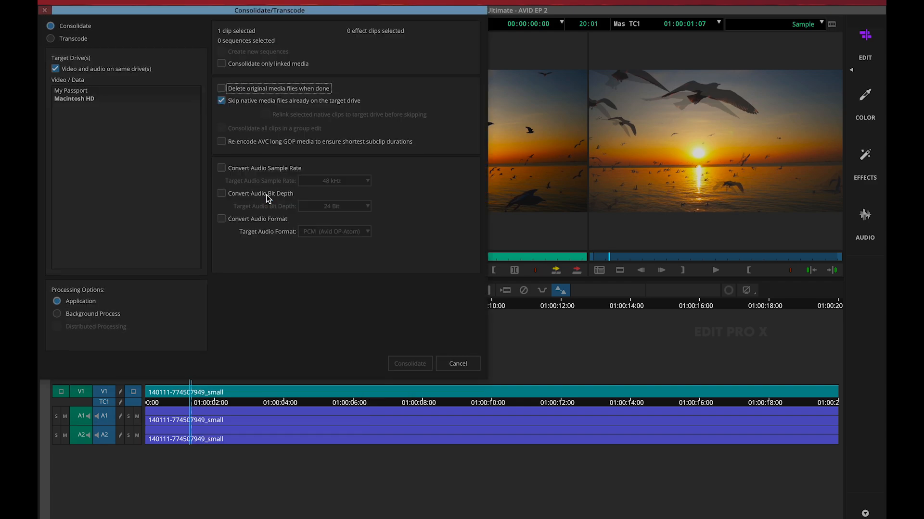
{"action": "left_click_drag", "start_coordinate": [175, 16], "coordinate": [186, 16]}
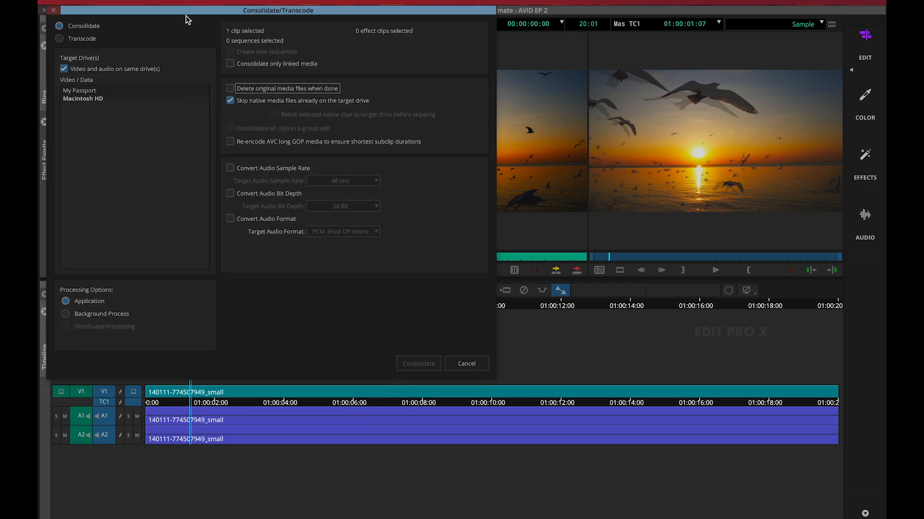
{"action": "left_click", "coordinate": [59, 39]}
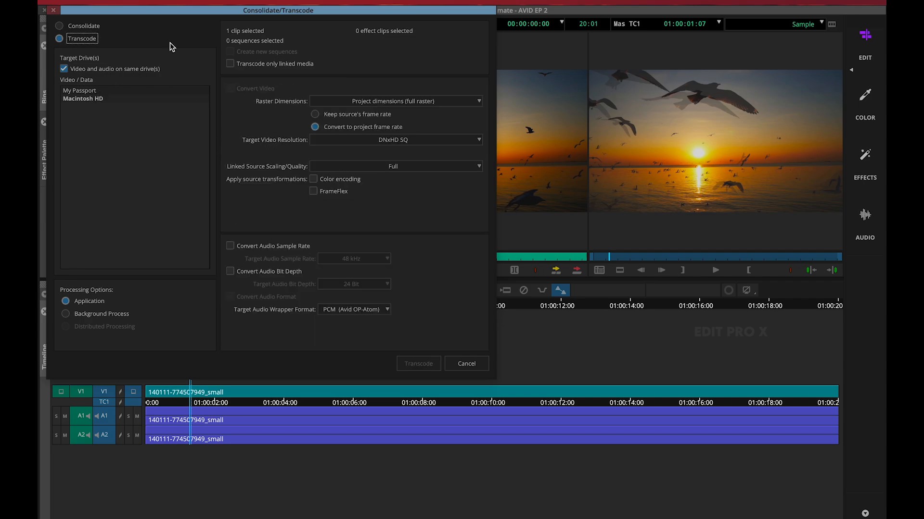
{"action": "left_click_drag", "start_coordinate": [167, 13], "coordinate": [188, 33]}
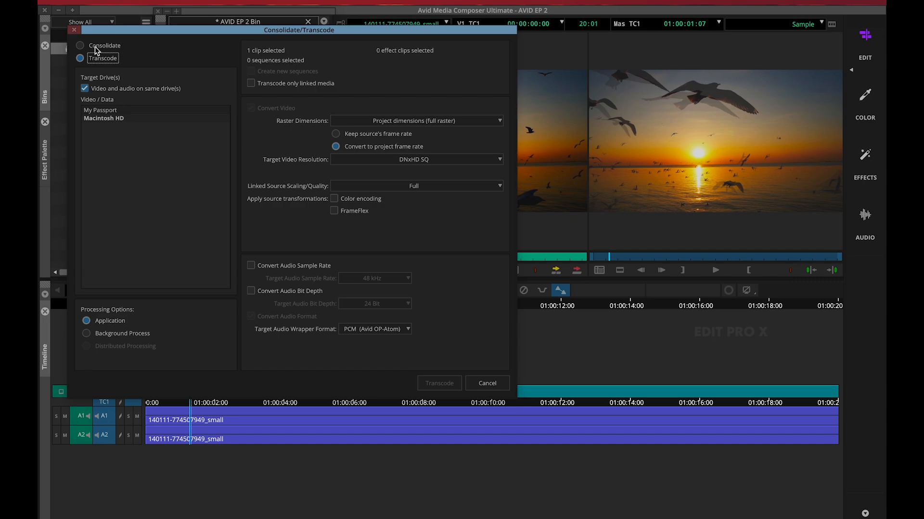
Transcode the linked clip to DNxHD SQ with Macintosh HD as the target drive
{"action": "left_click", "coordinate": [120, 118]}
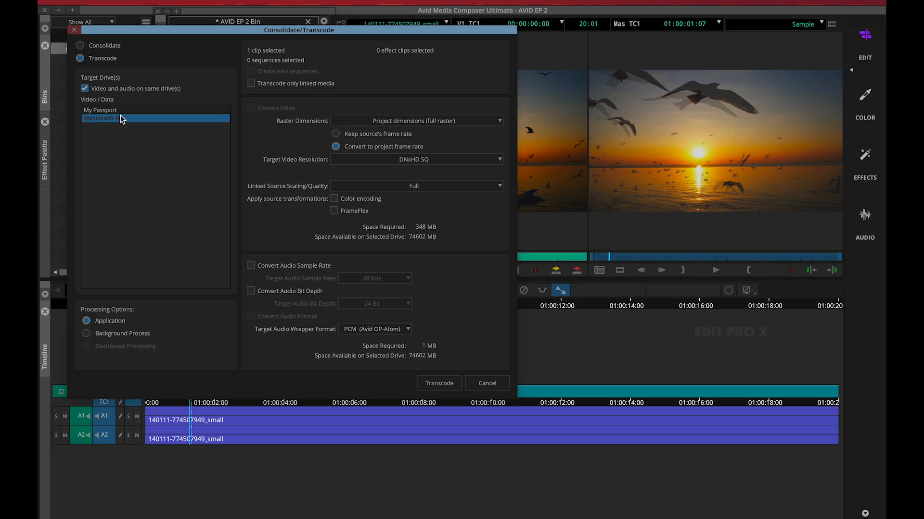
{"action": "left_click", "coordinate": [123, 112]}
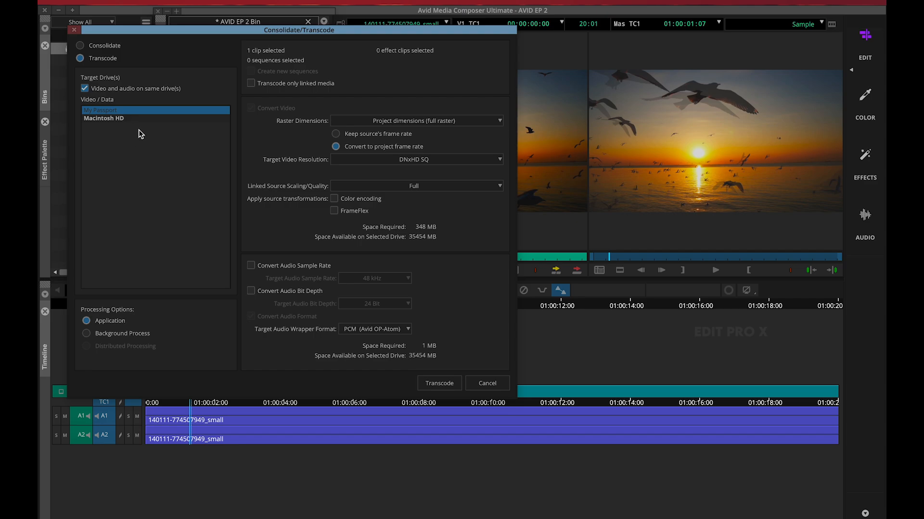
{"action": "left_click", "coordinate": [125, 120]}
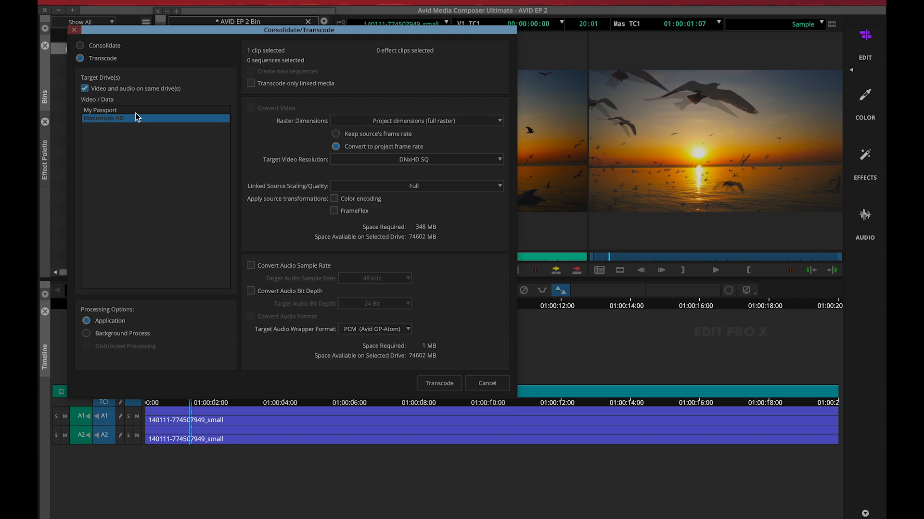
{"action": "left_click", "coordinate": [435, 385]}
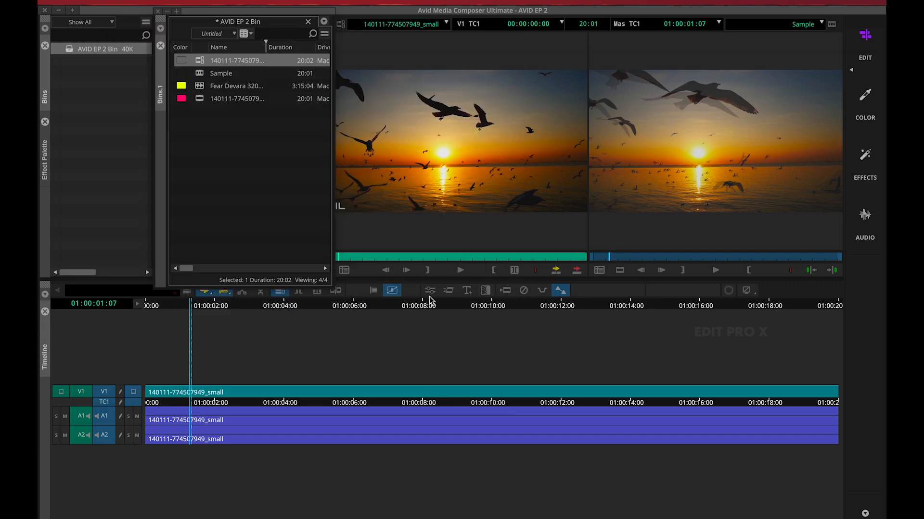
{"action": "left_click", "coordinate": [412, 300]}
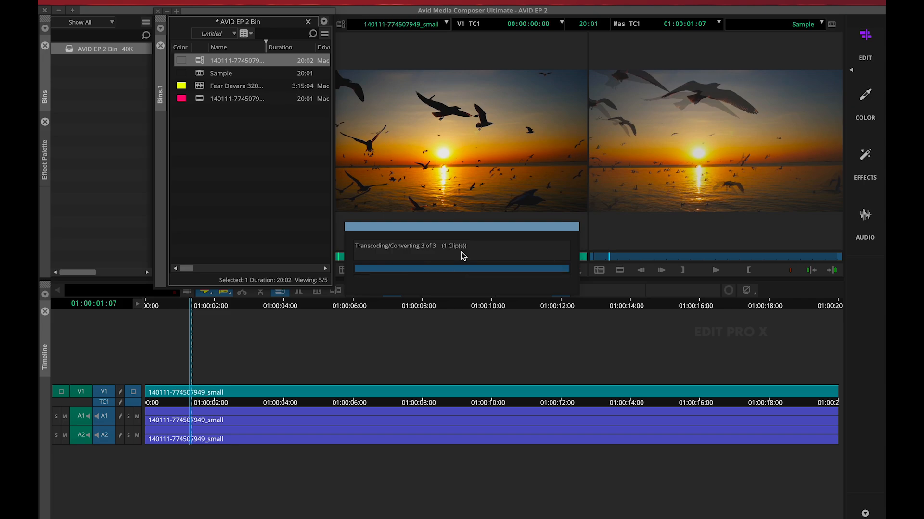
{"action": "double_click", "coordinate": [205, 60]}
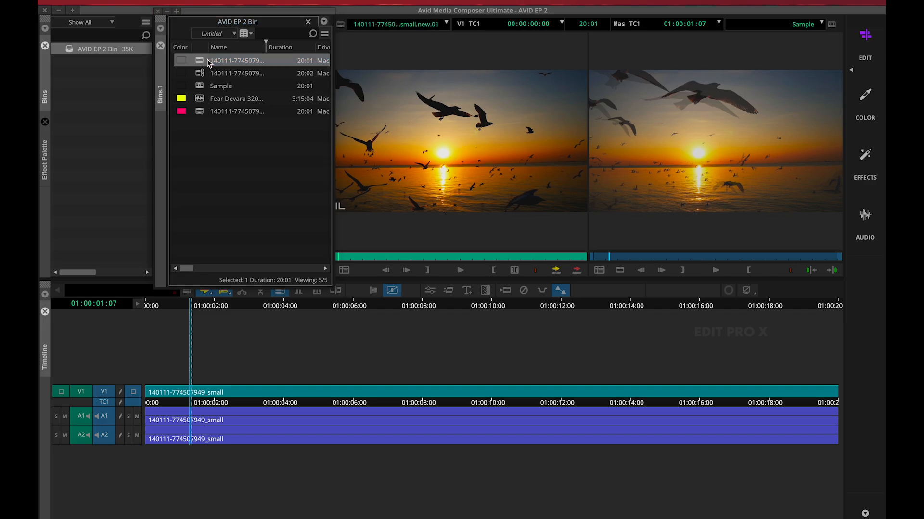
{"action": "left_click", "coordinate": [394, 148]}
{"action": "right_click", "coordinate": [205, 72]}
{"action": "left_click", "coordinate": [204, 72]}
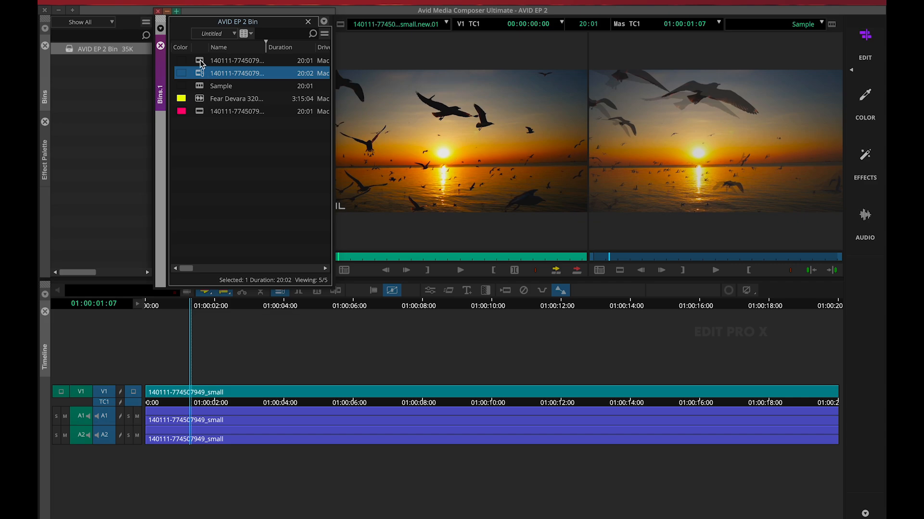
{"action": "left_click", "coordinate": [201, 61]}
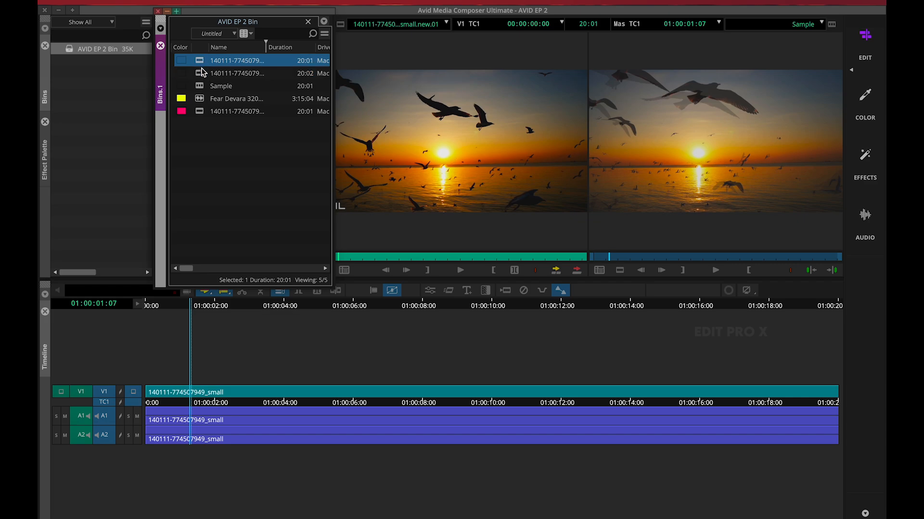
{"action": "left_click", "coordinate": [203, 71]}
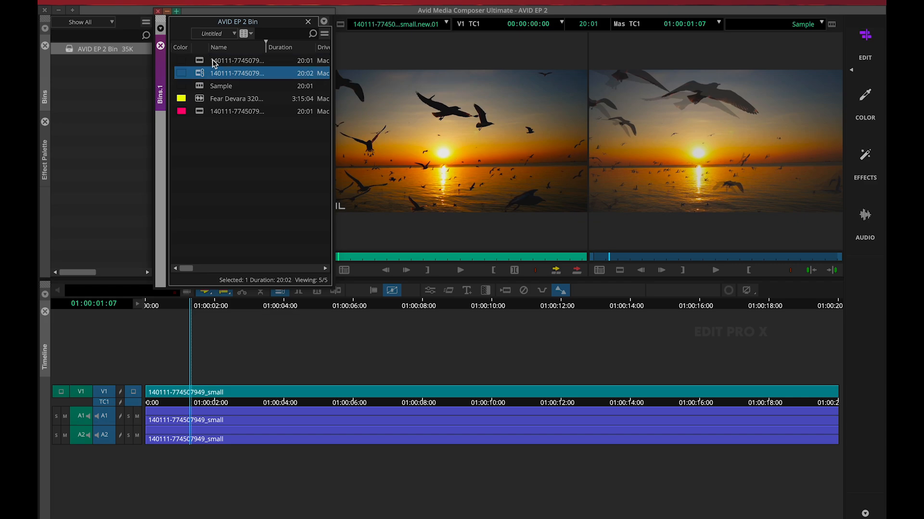
{"action": "left_click", "coordinate": [236, 146]}
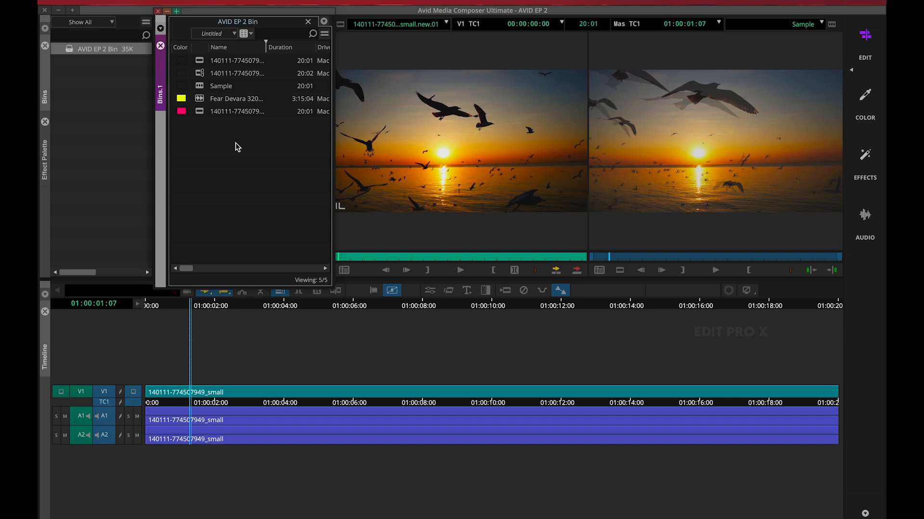